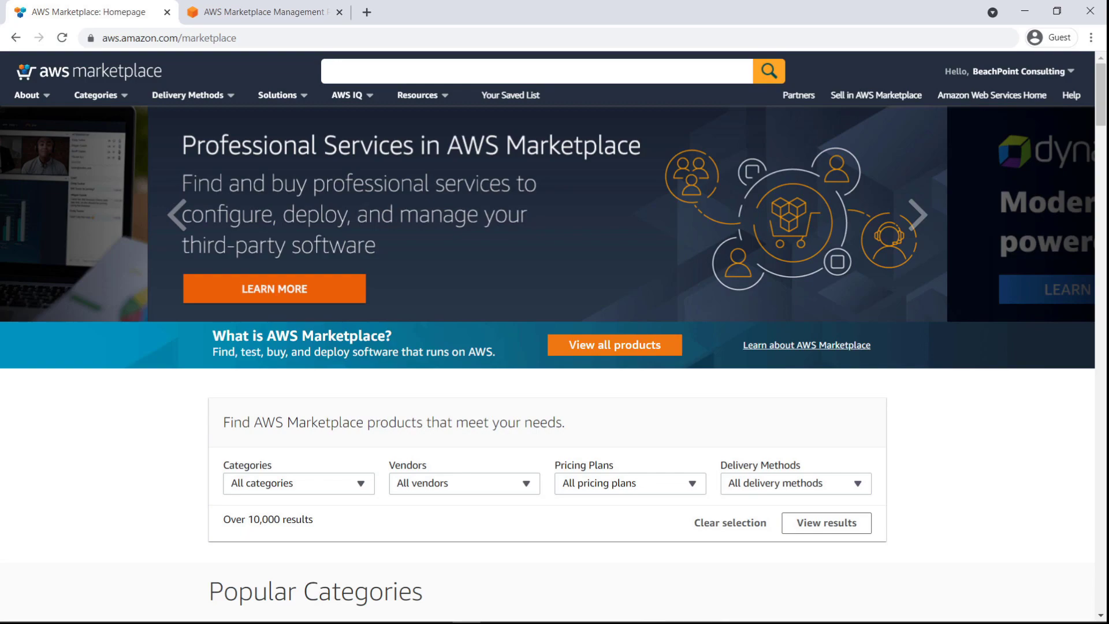
Open the Professional Services overview from its banner and read through Benefits and Categories
left_click(271, 300)
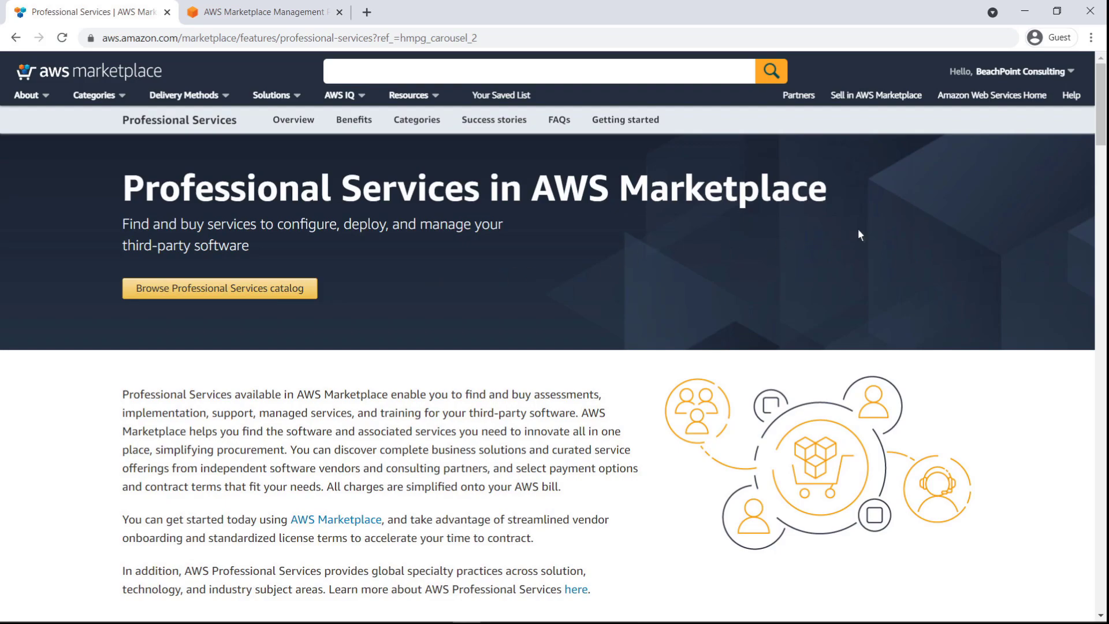
scroll(1076, 206, "down", 7)
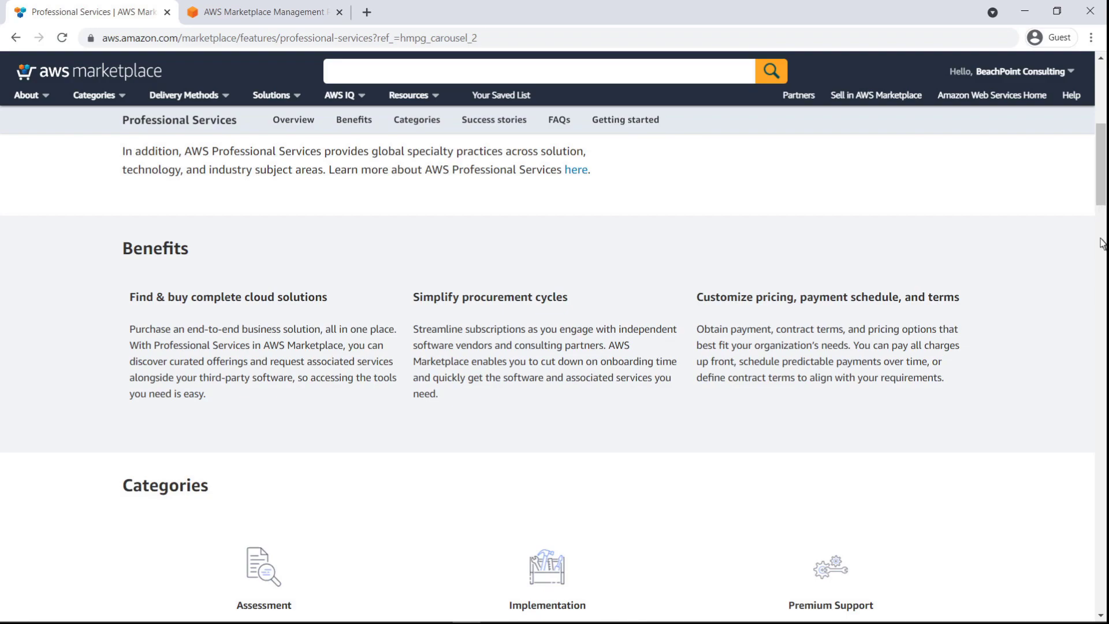
scroll(1101, 239, "down", 4)
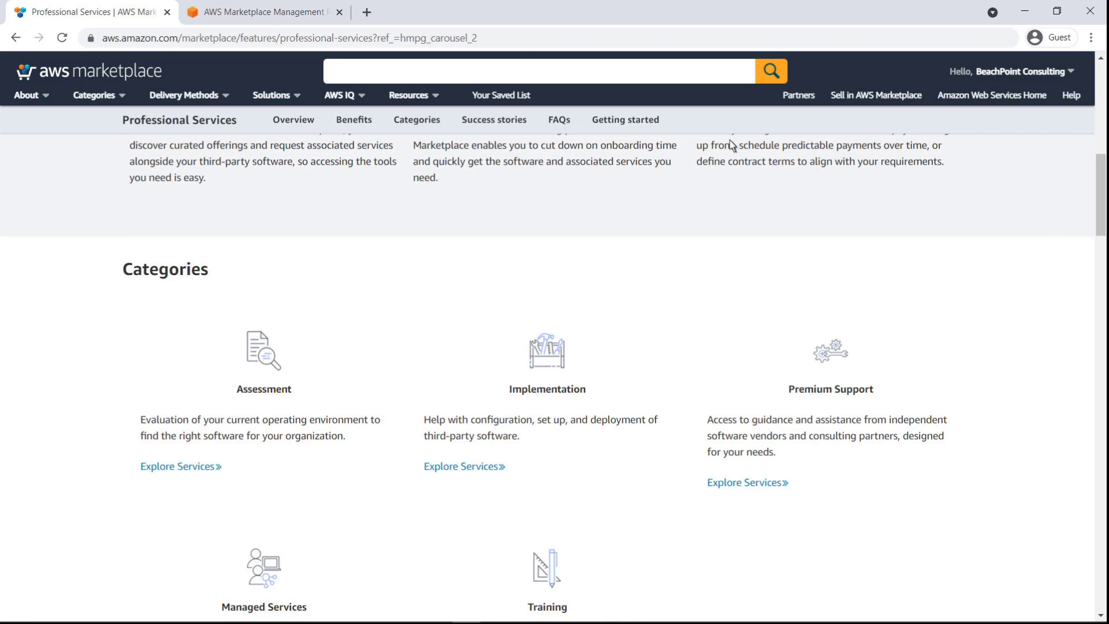
In the Management Portal, list Professional services products and open BeachPoint - Implementation
left_click(269, 16)
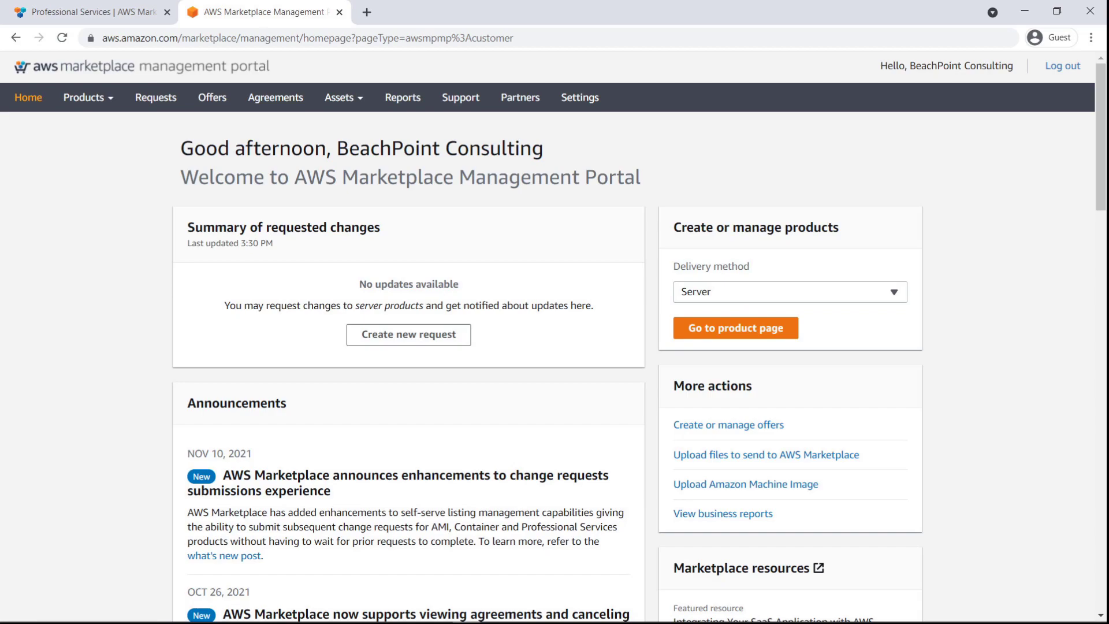
left_click(113, 98)
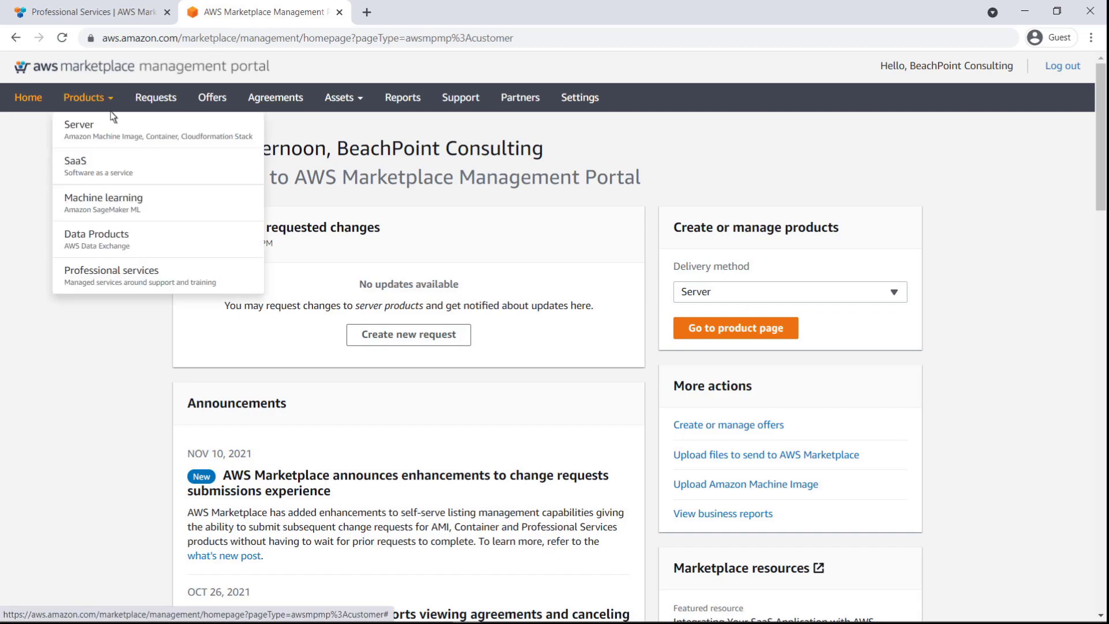
left_click(99, 277)
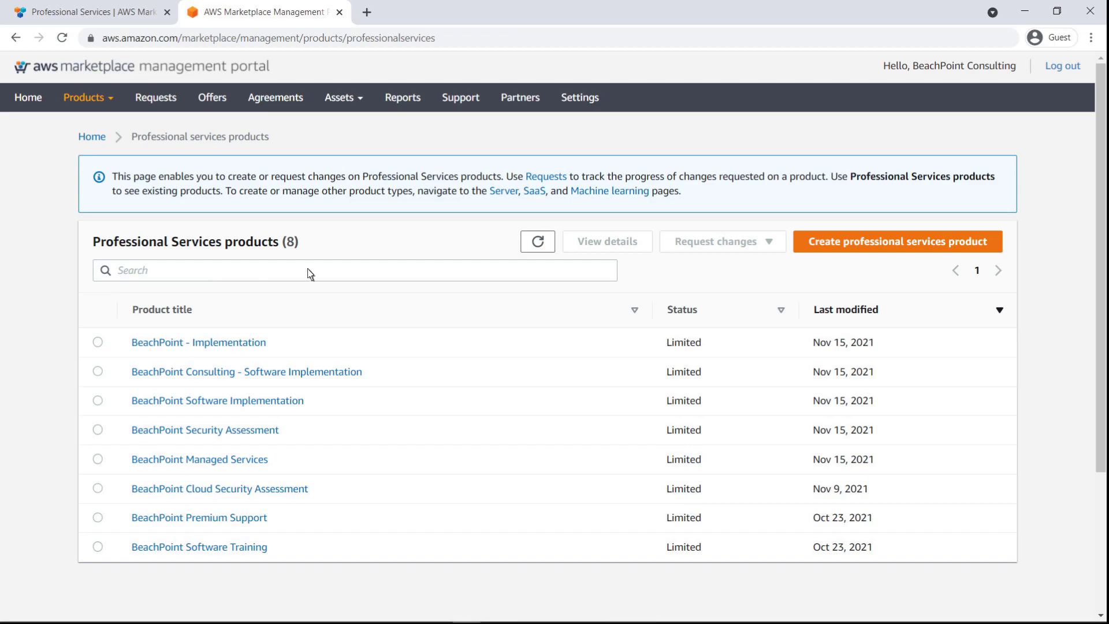
left_click(899, 252)
Open the public AWS Marketplace listing of BeachPoint - Implementation in a new tab
left_click(192, 345)
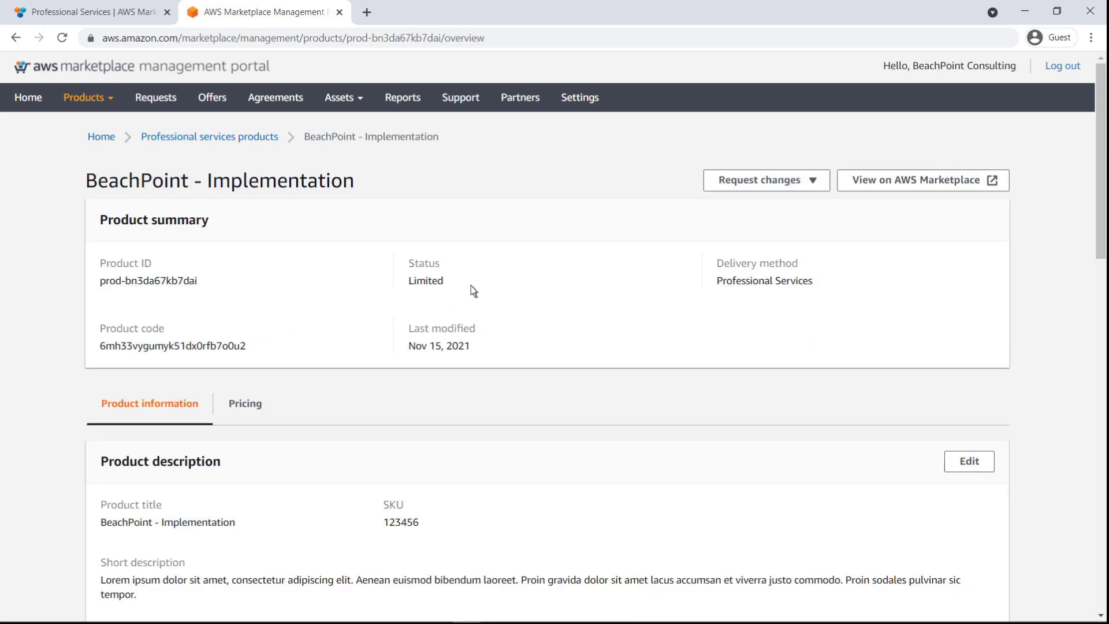
left_click(916, 184)
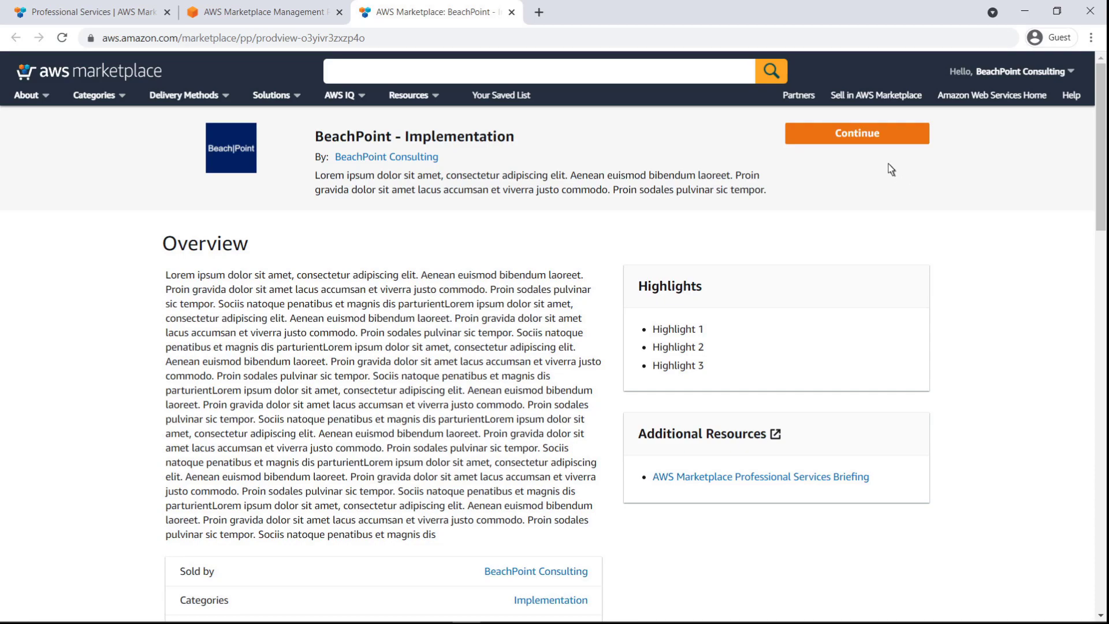
Request the service as My Company with contact name, e-mail and an information-request note, and send it
left_click(861, 145)
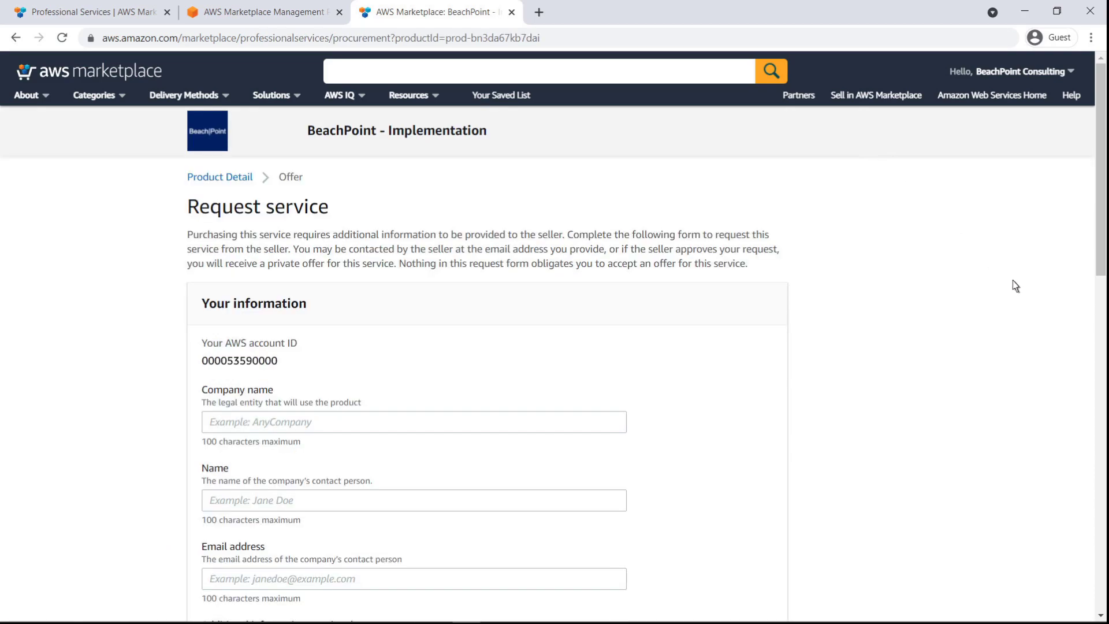
scroll(1102, 364, "down", 2)
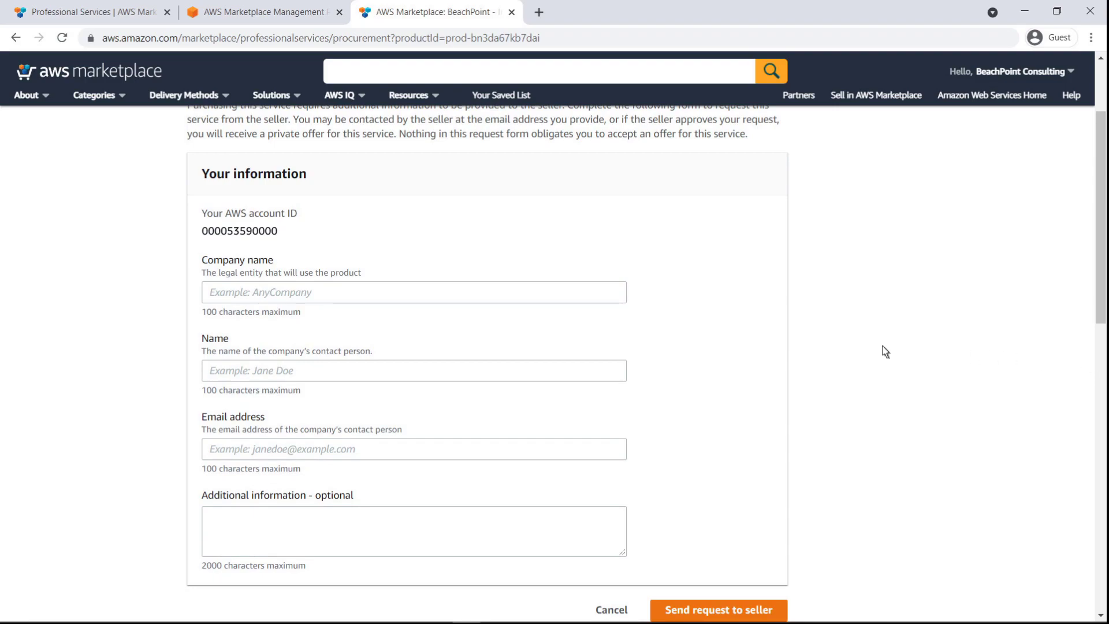
left_click(212, 299)
type("My Company")
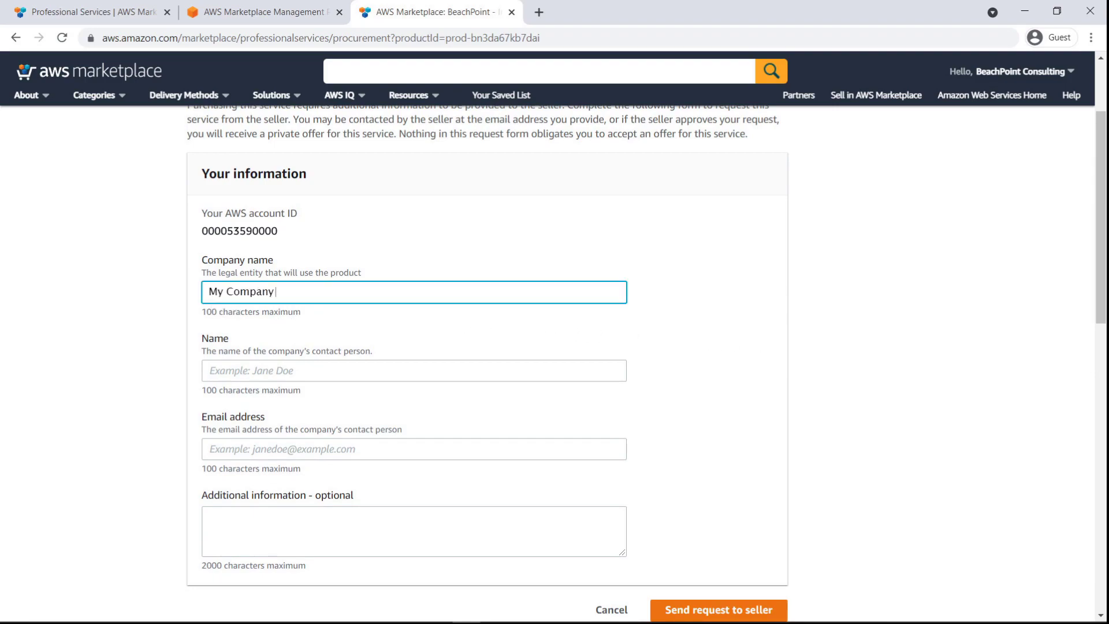
key("Tab")
type("Jason Doe")
key("Tab")
type("jdoe@example.com")
key("Tab")
type("I")
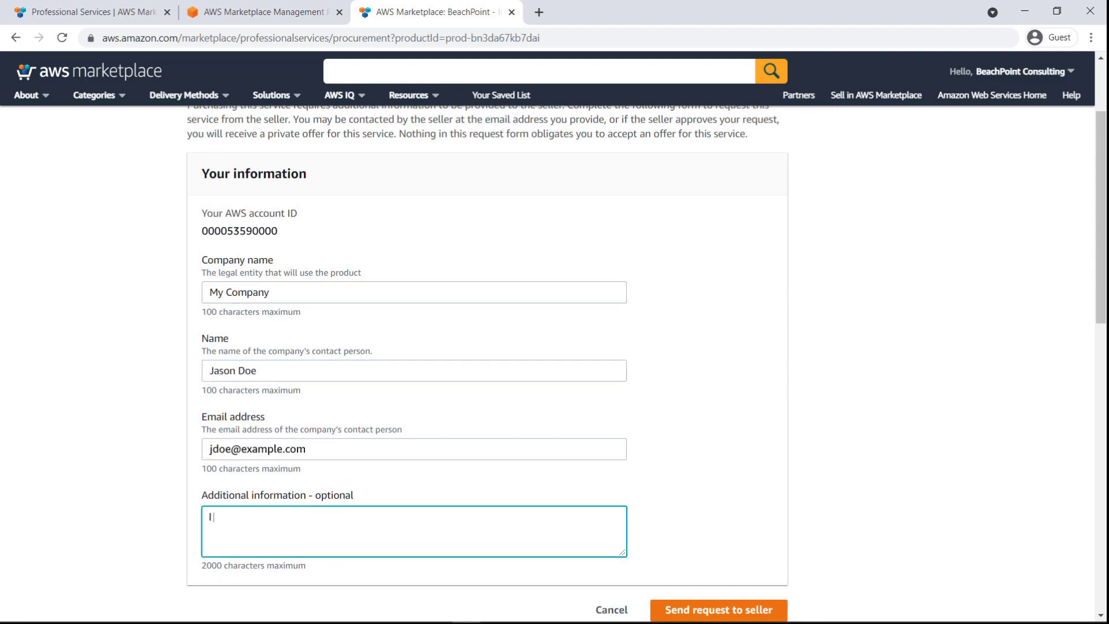
type(" would like more information on your offer")
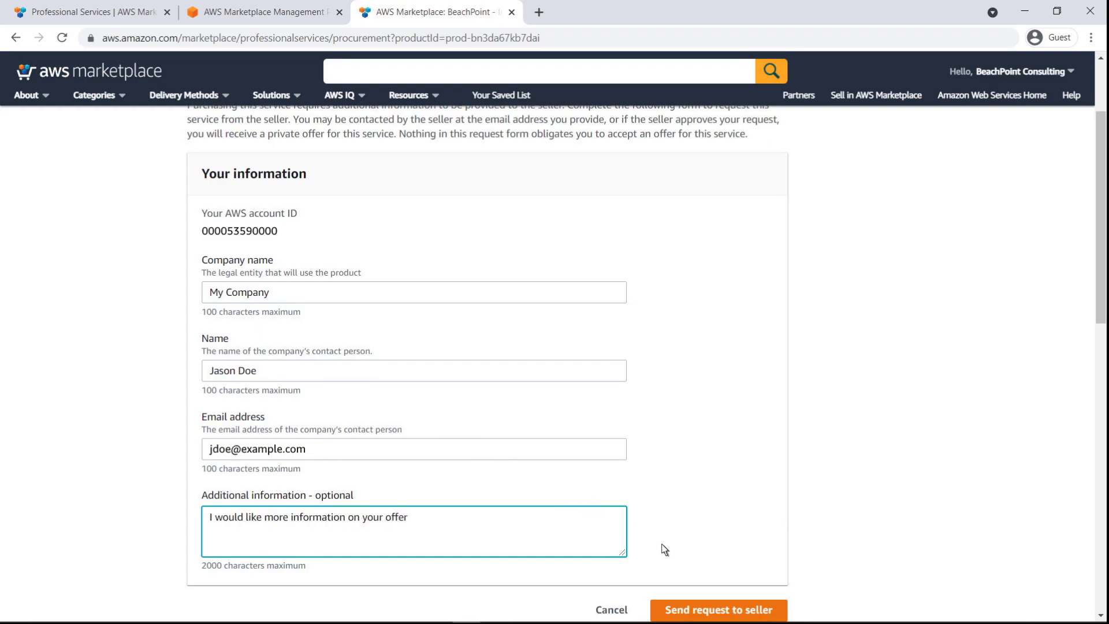
left_click(779, 611)
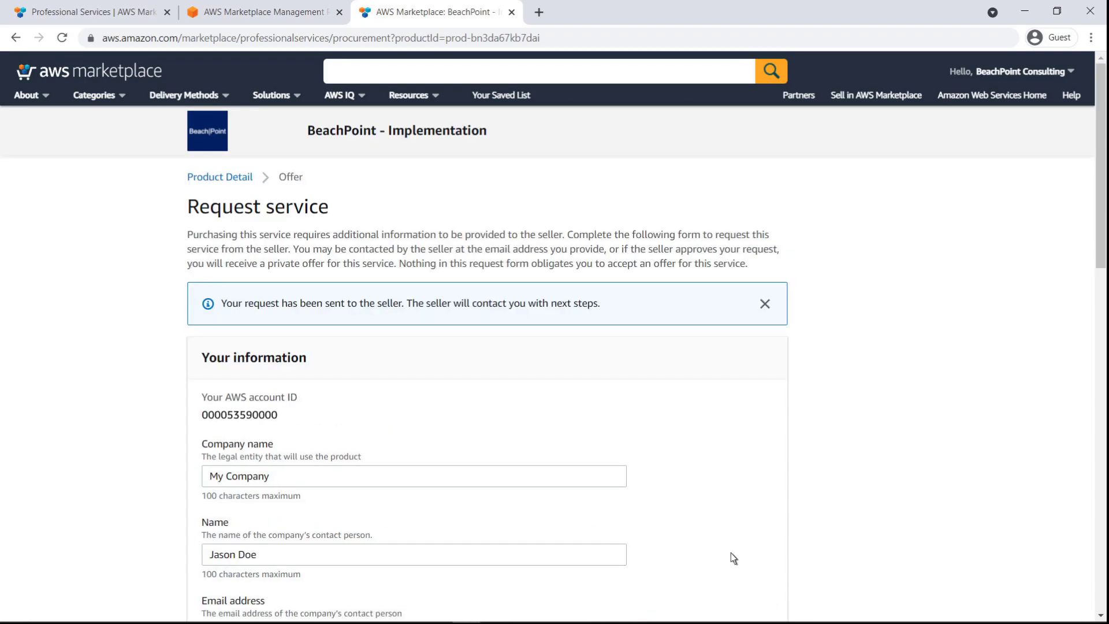
Open account Settings > Notifications and submit the custom notification recipient list
left_click(261, 13)
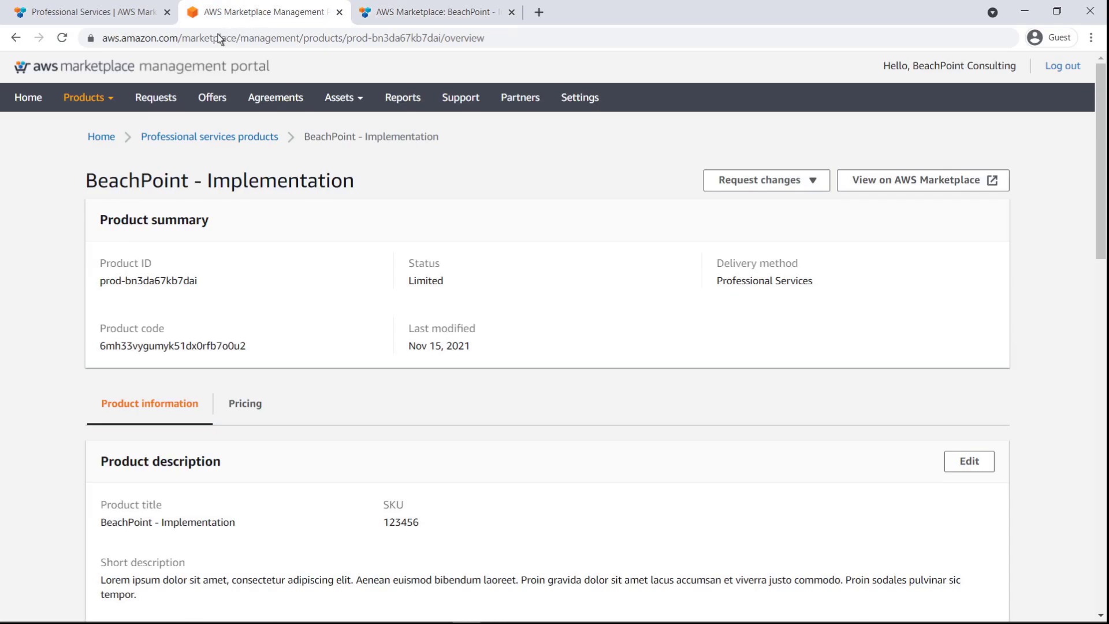
left_click(116, 73)
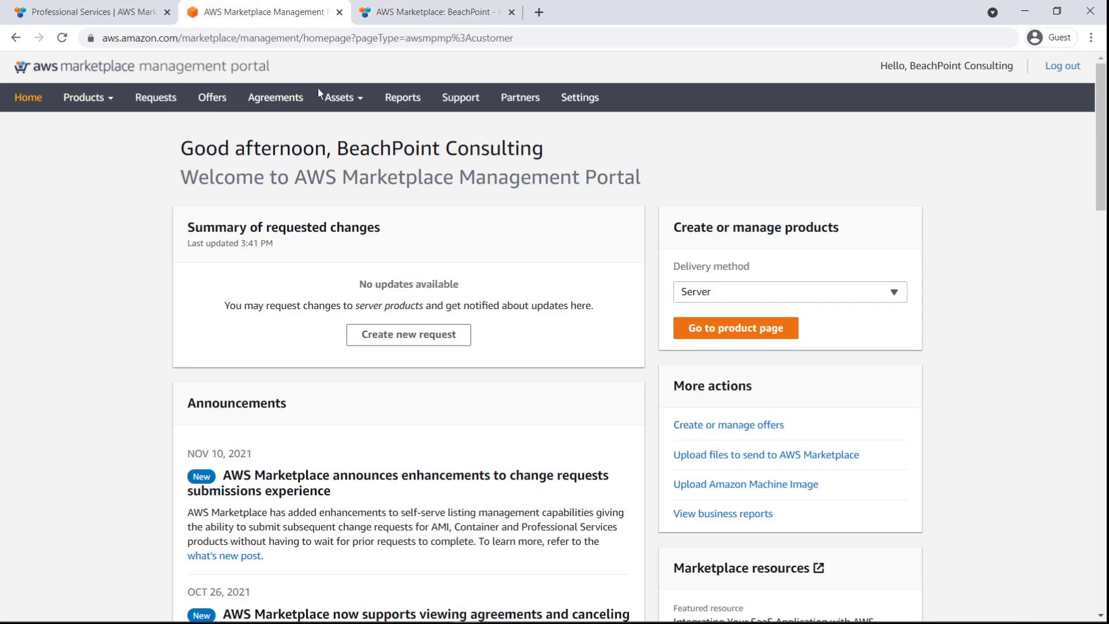
left_click(577, 99)
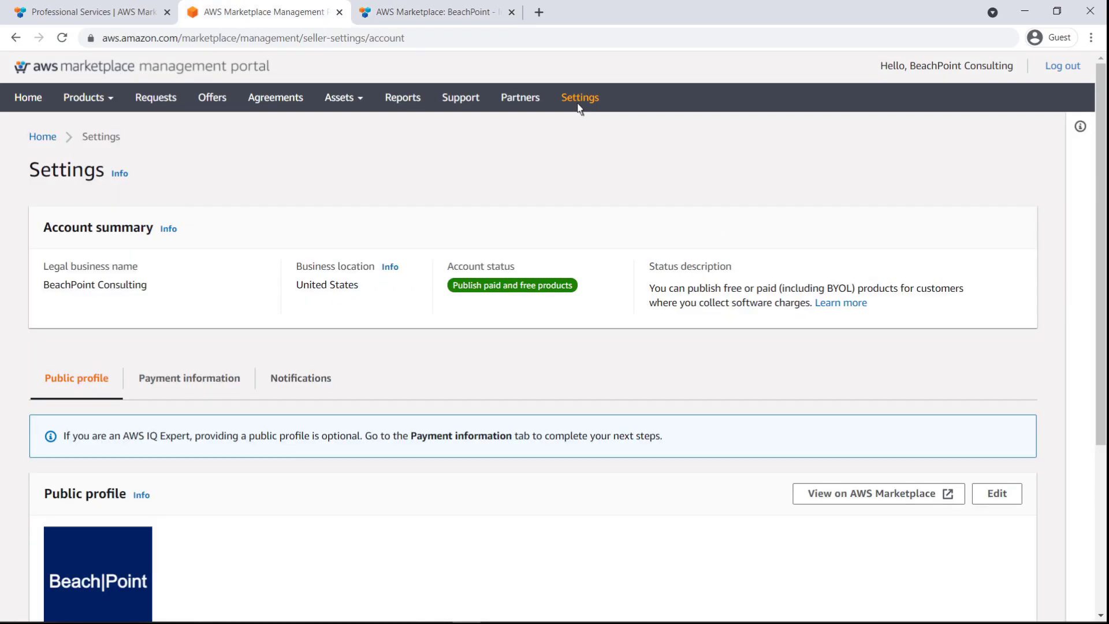
left_click(302, 383)
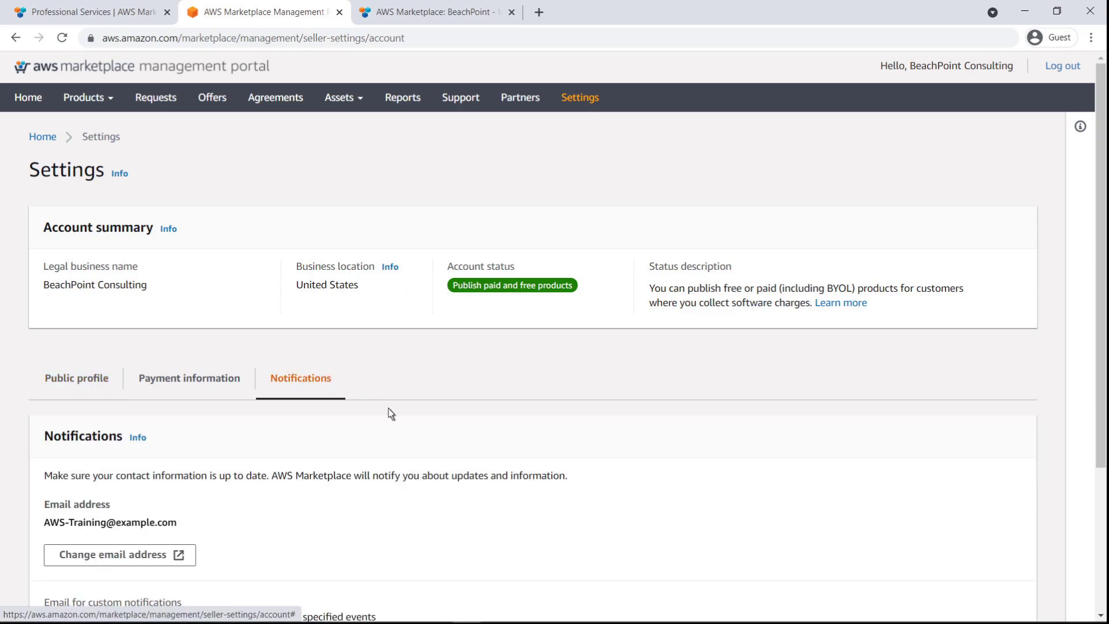
scroll(1100, 612, "down", 4)
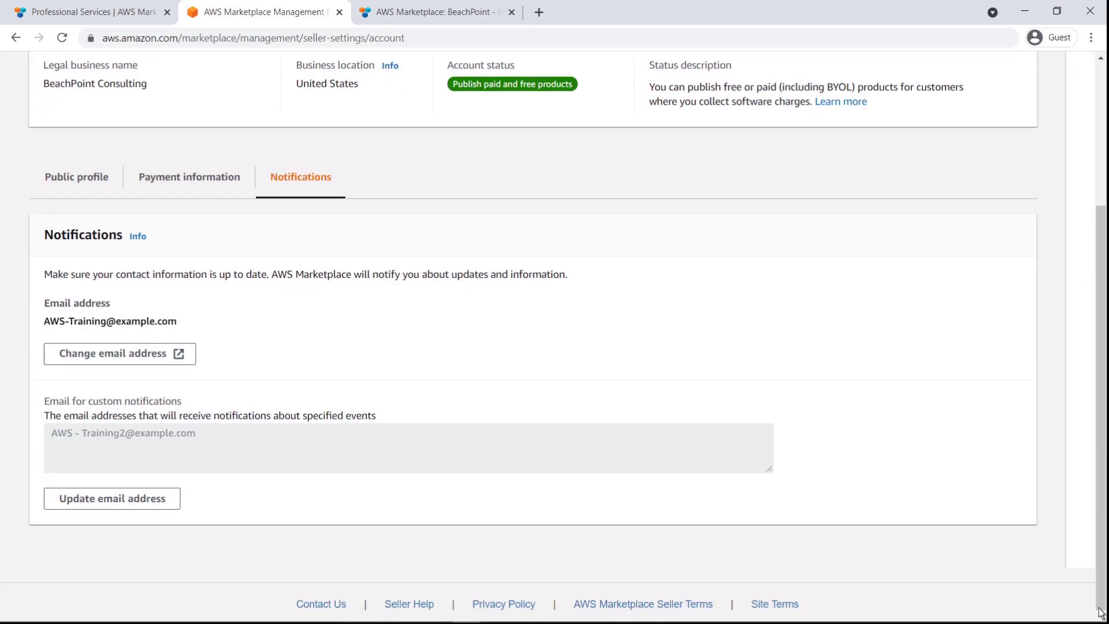
left_click(113, 505)
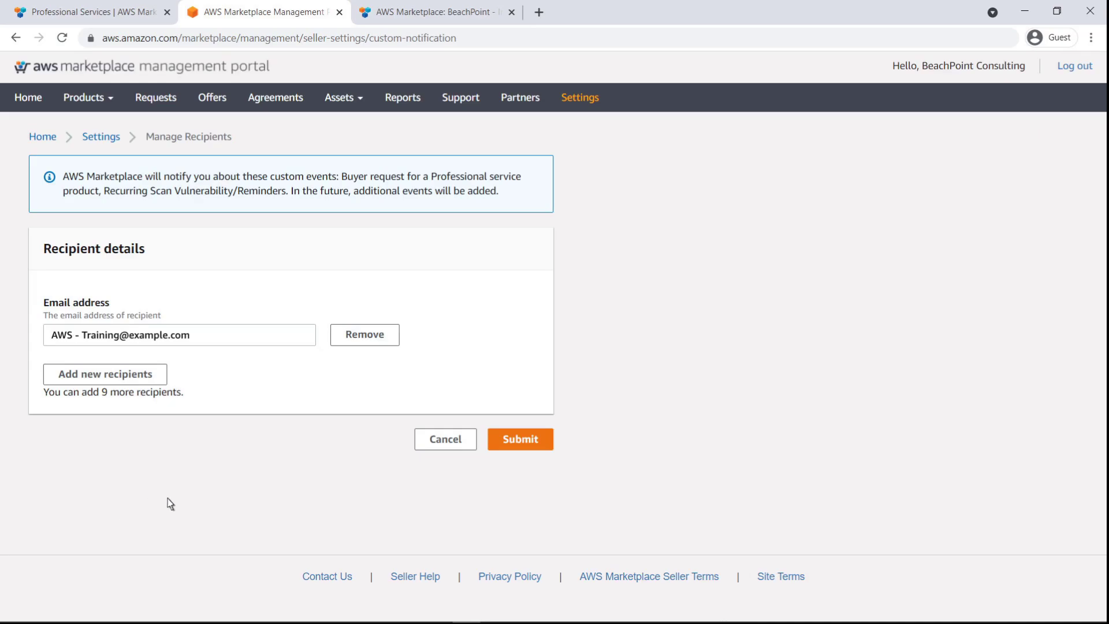
left_click(518, 452)
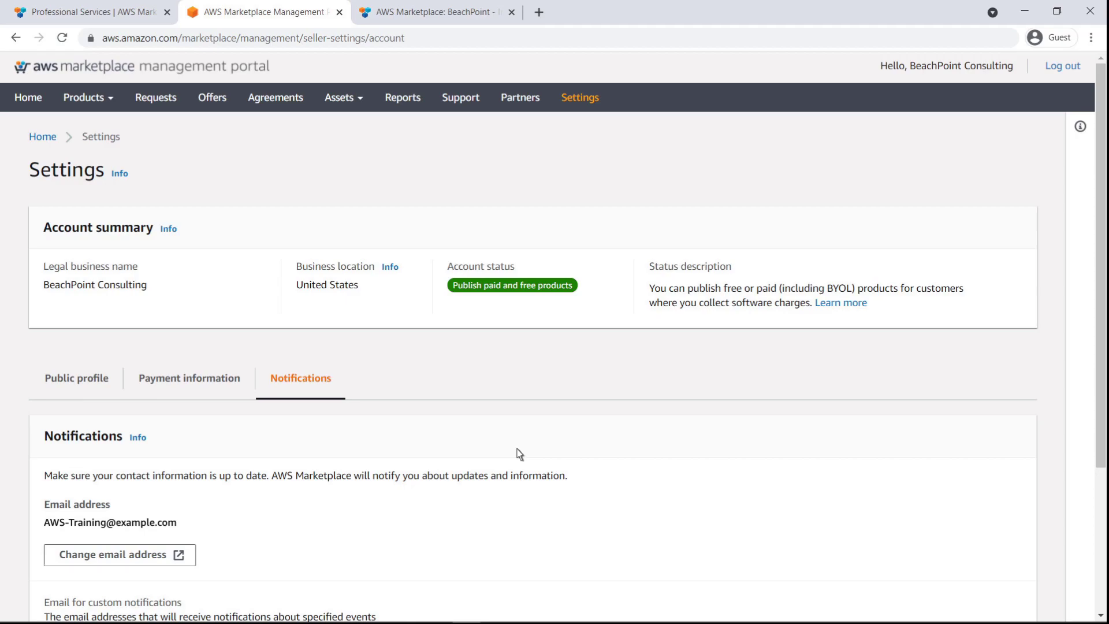
Start a new private offer from the Private offers list
left_click(118, 75)
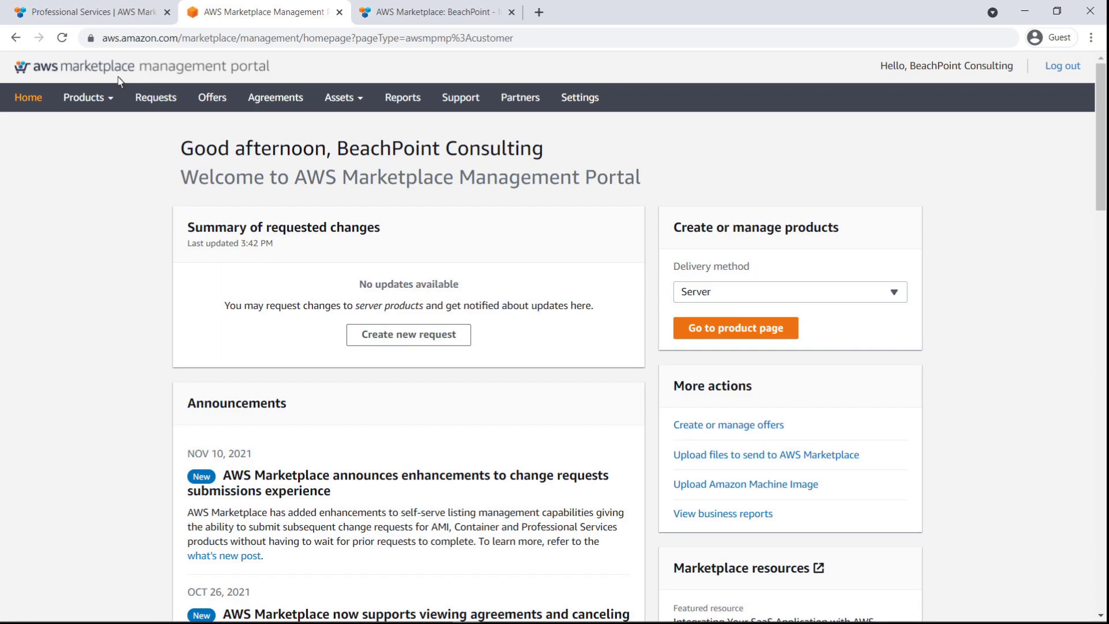
left_click(212, 103)
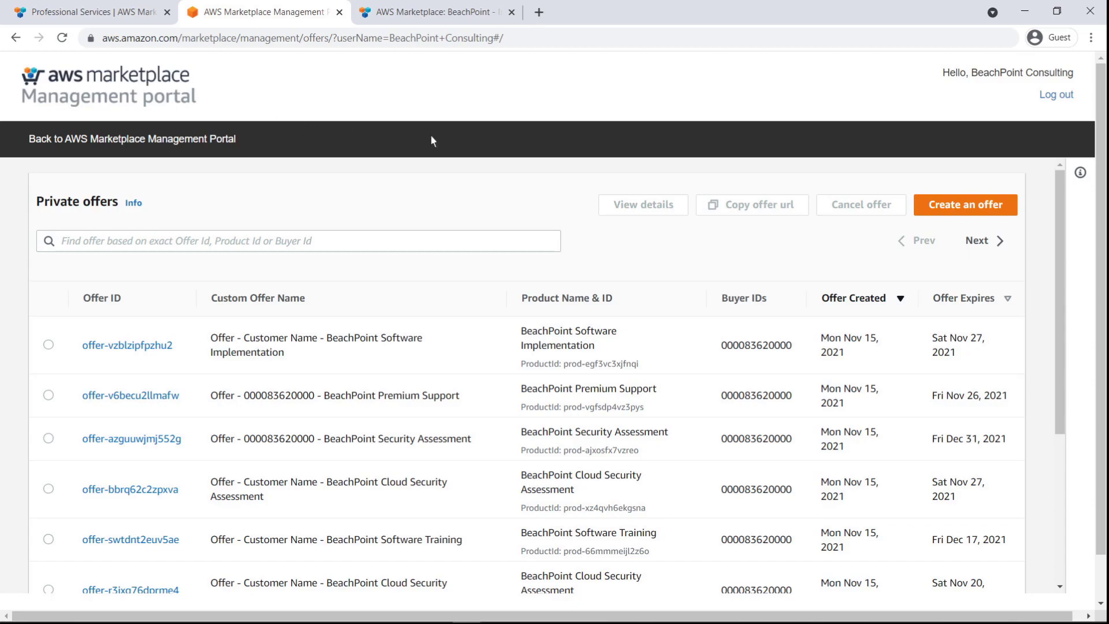
left_click(934, 207)
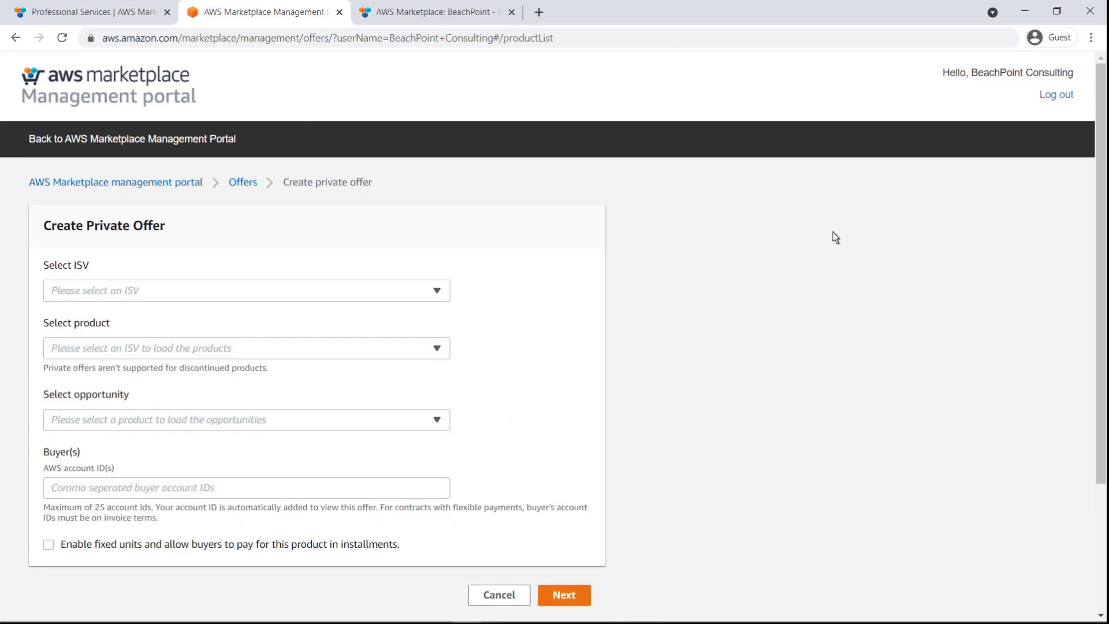
Offer own product BeachPoint - Implementation to the buyer's AWS account ID, allowing installment payments
left_click(437, 291)
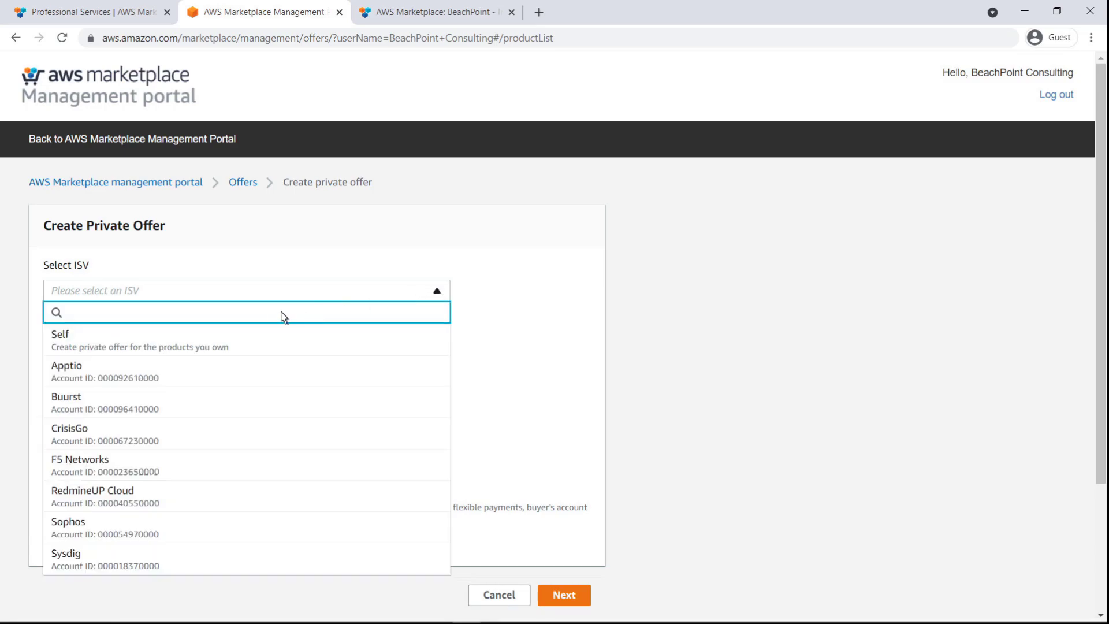
left_click(65, 343)
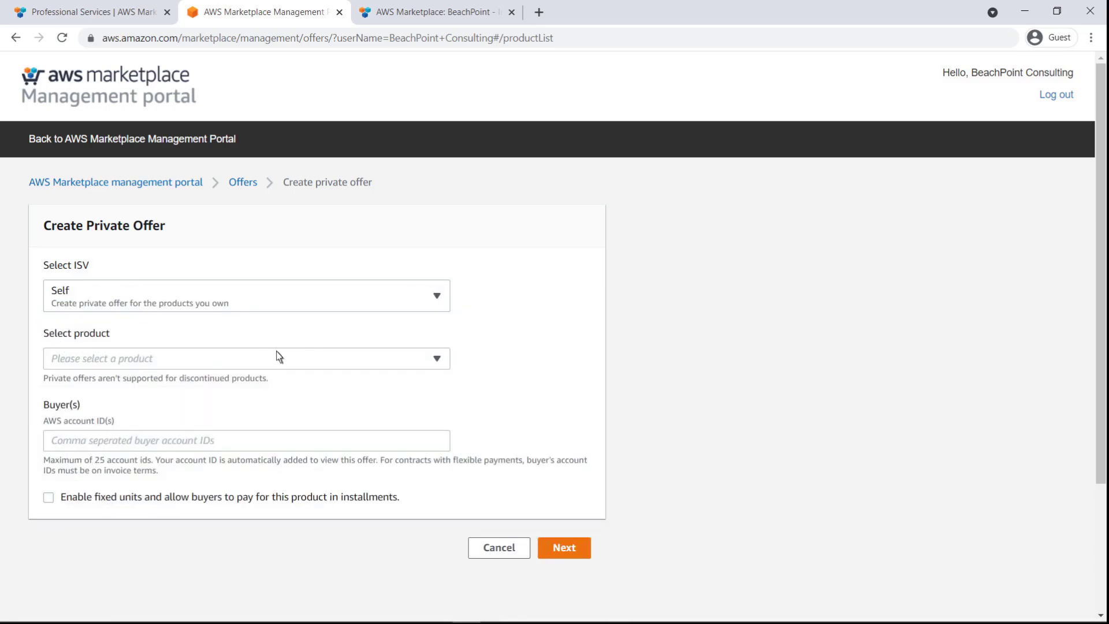
left_click(437, 358)
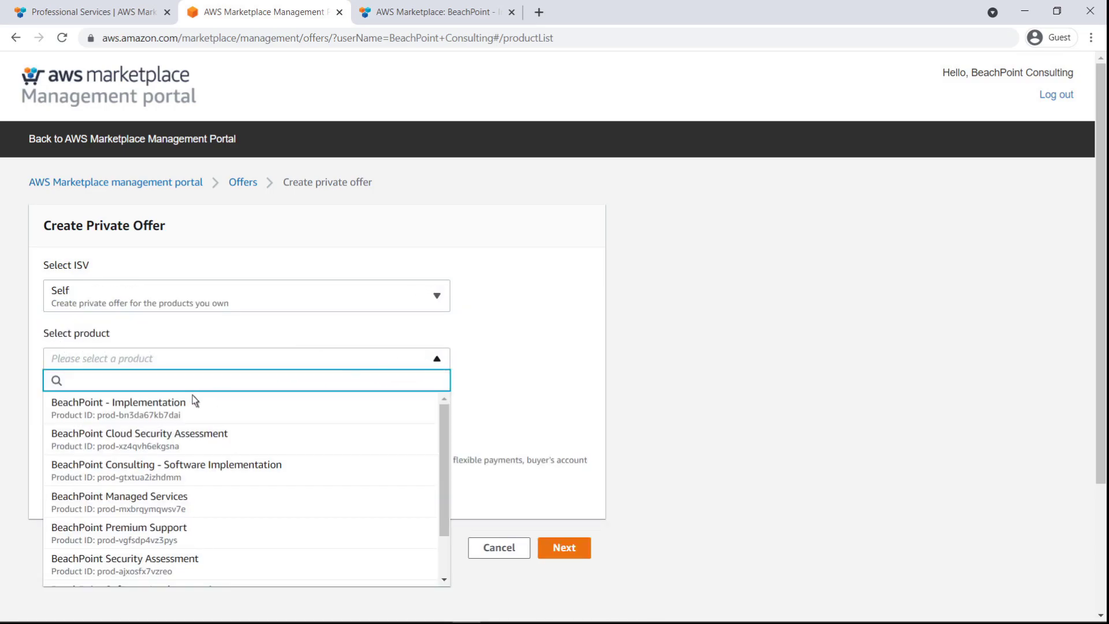
left_click(93, 413)
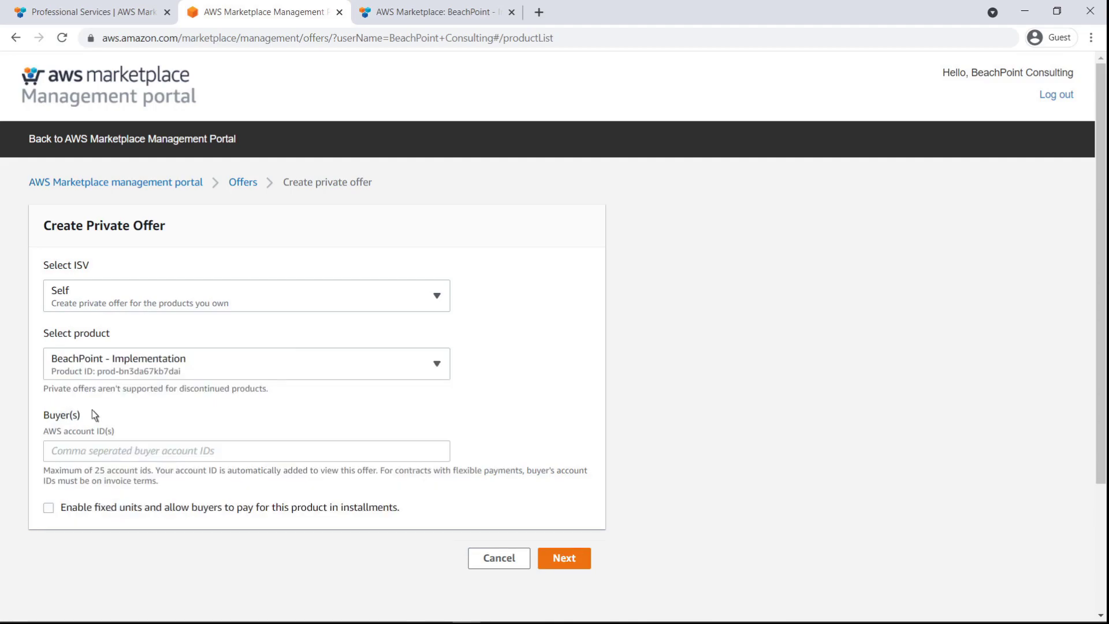
left_click(50, 454)
type("000083620000")
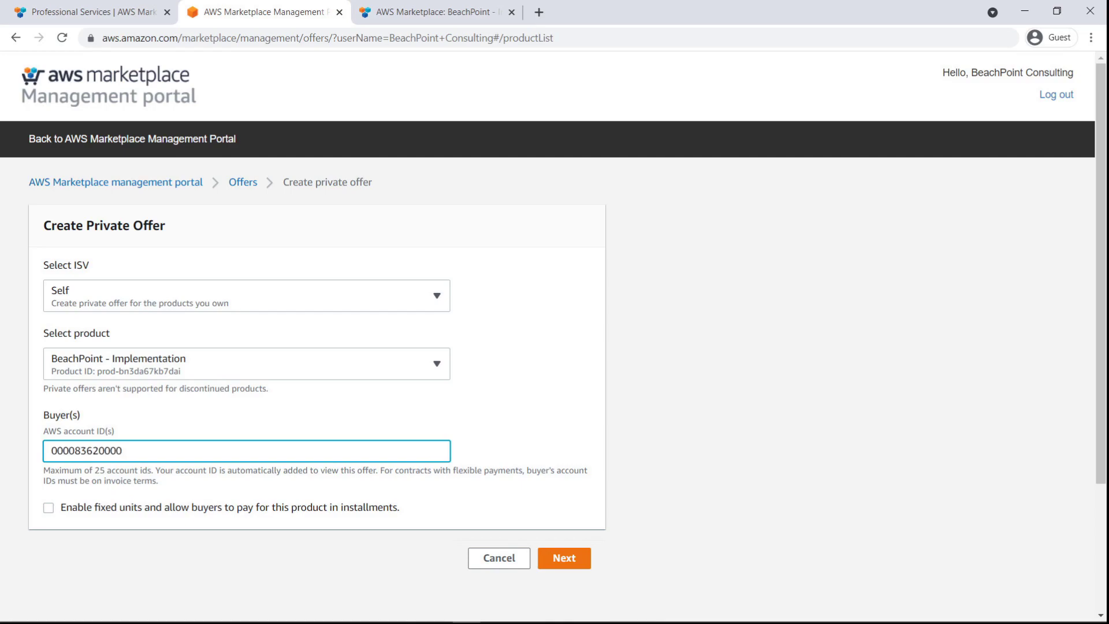
left_click(48, 508)
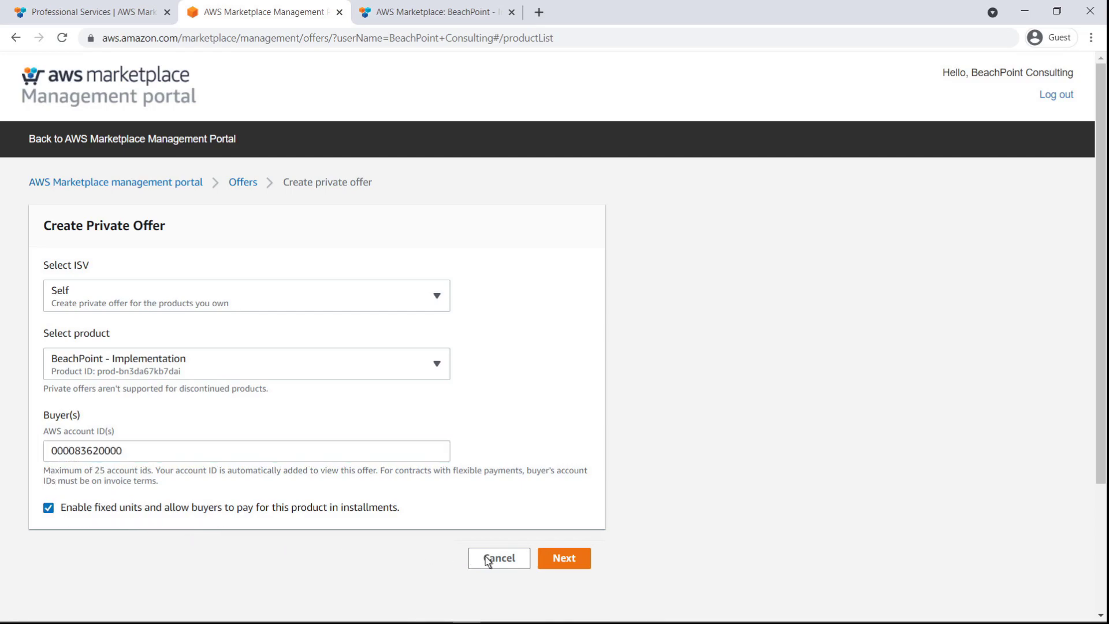
left_click(567, 561)
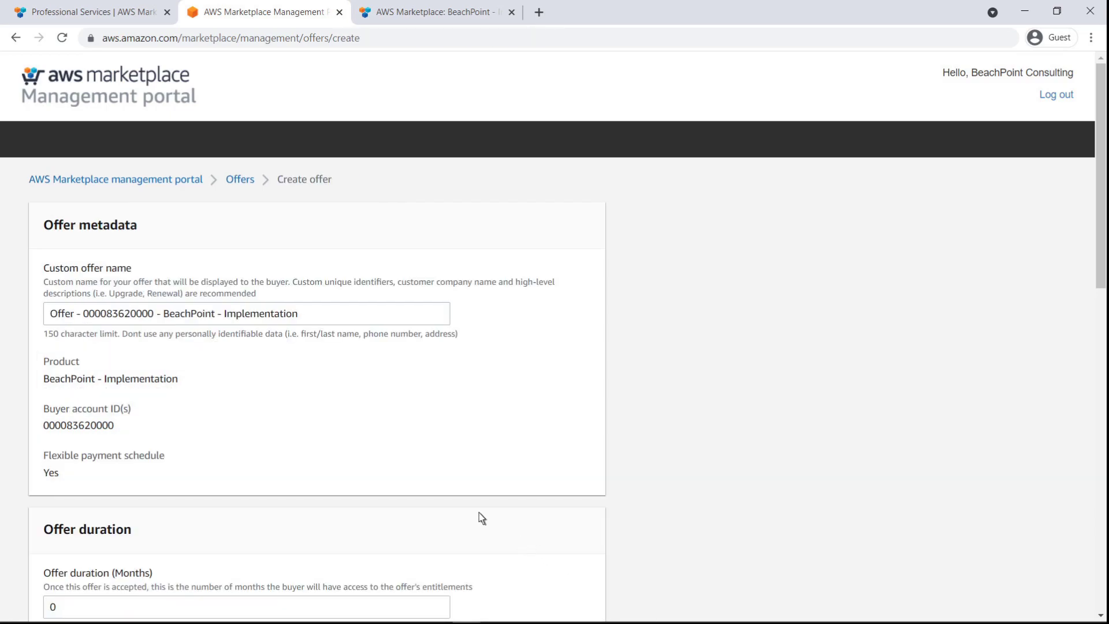
Name the offer 'Offer - My Customer - BeachPoint - Implementation', lasting 1 month, with Gold Package dimension
double_click(131, 315)
type("My Customer")
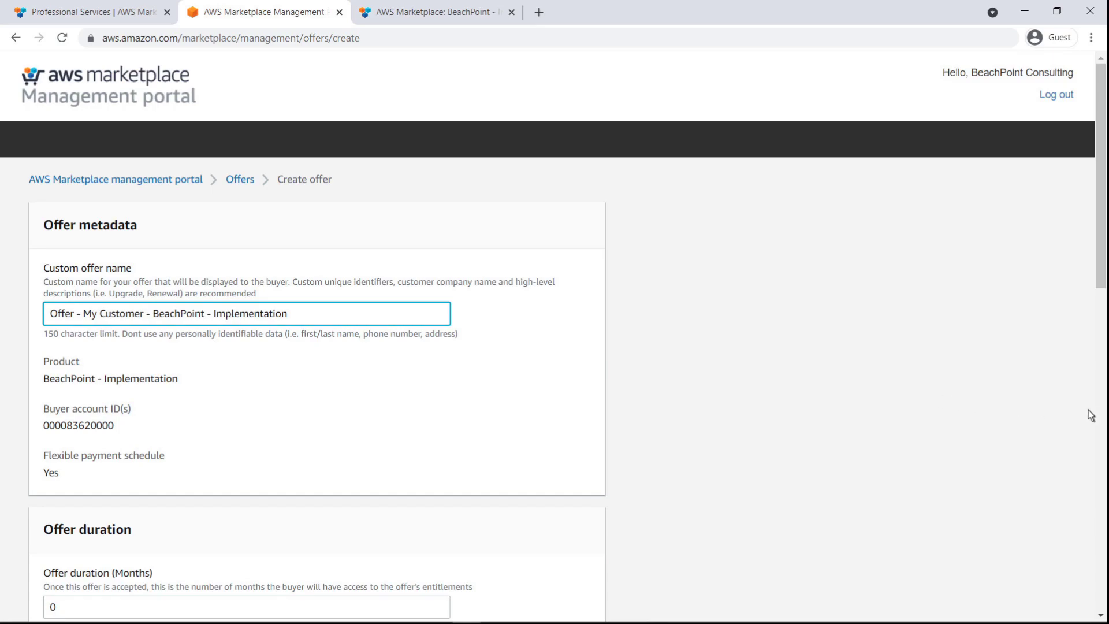
scroll(1092, 414, "down", 5)
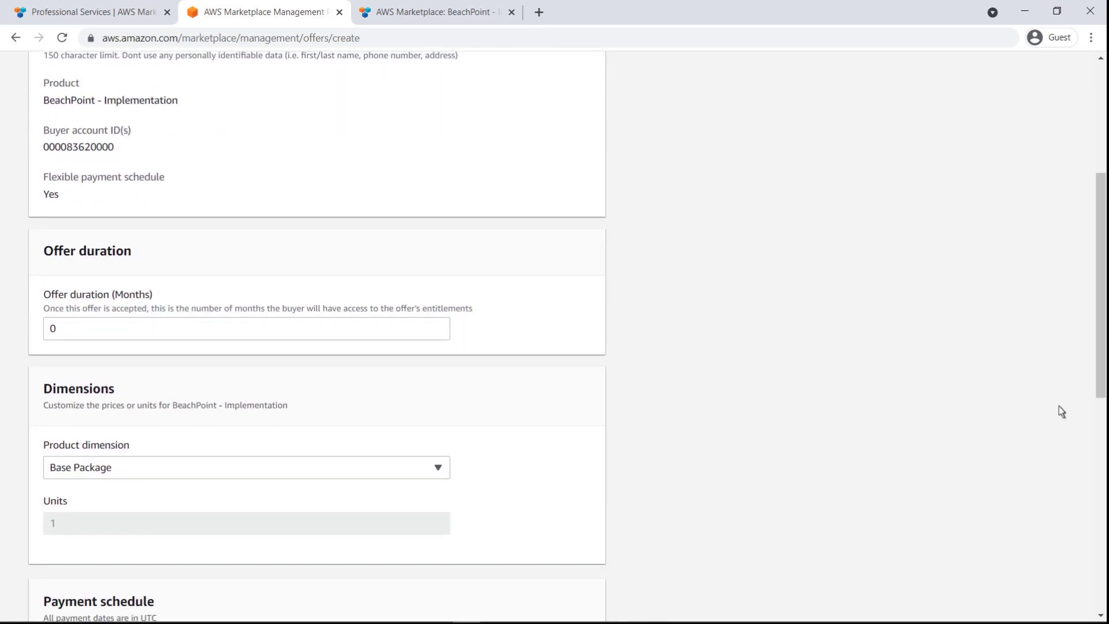
left_click(439, 327)
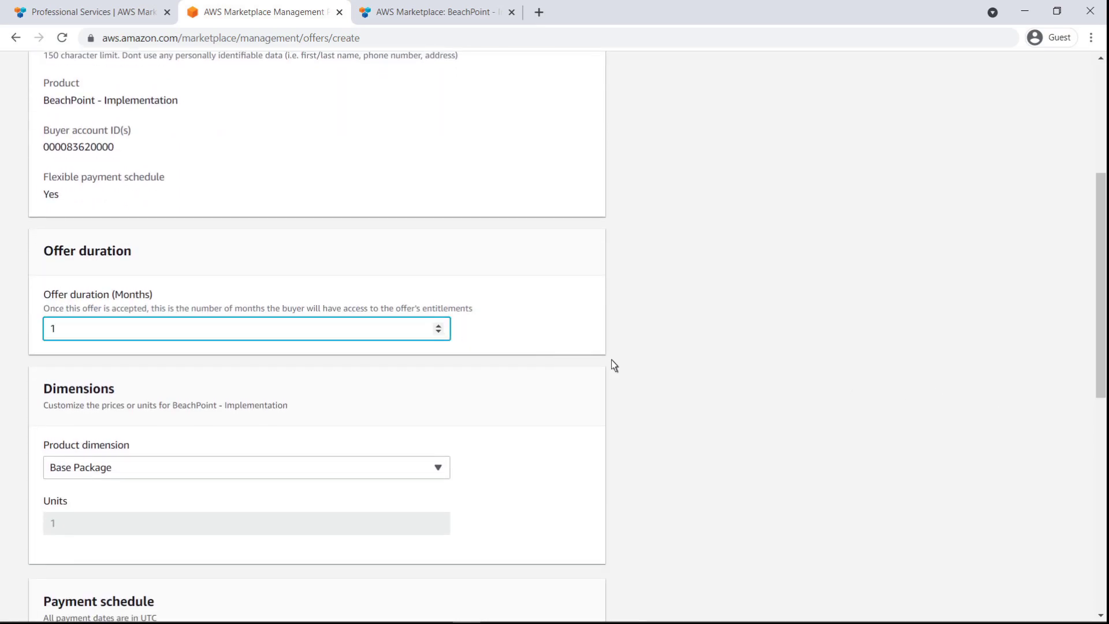
scroll(1080, 446, "down", 1)
scroll(996, 432, "down", 2)
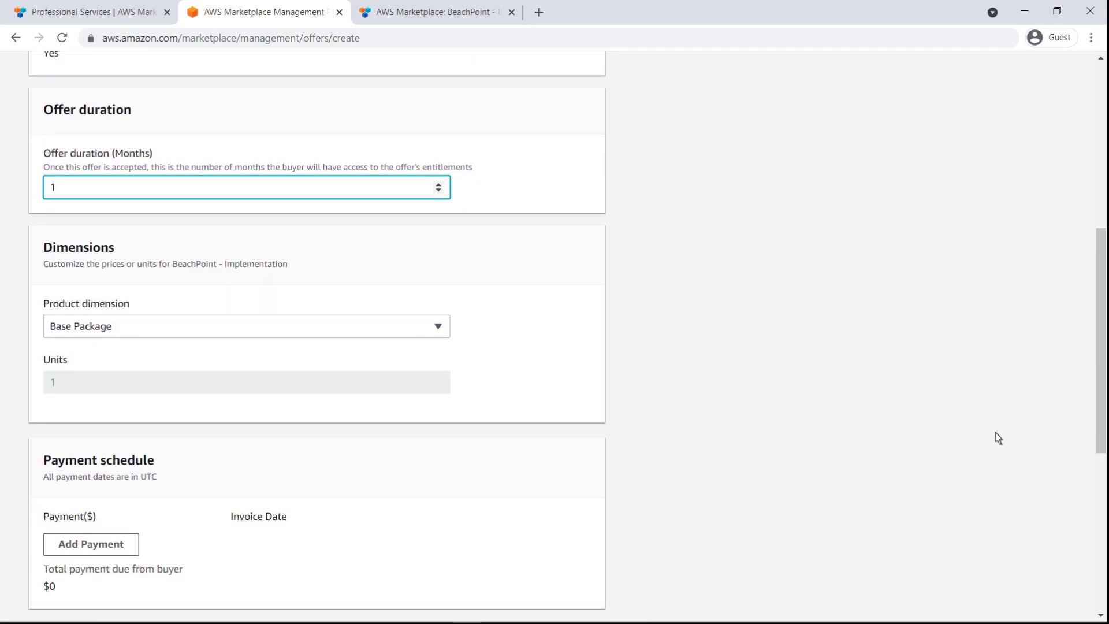
left_click(439, 328)
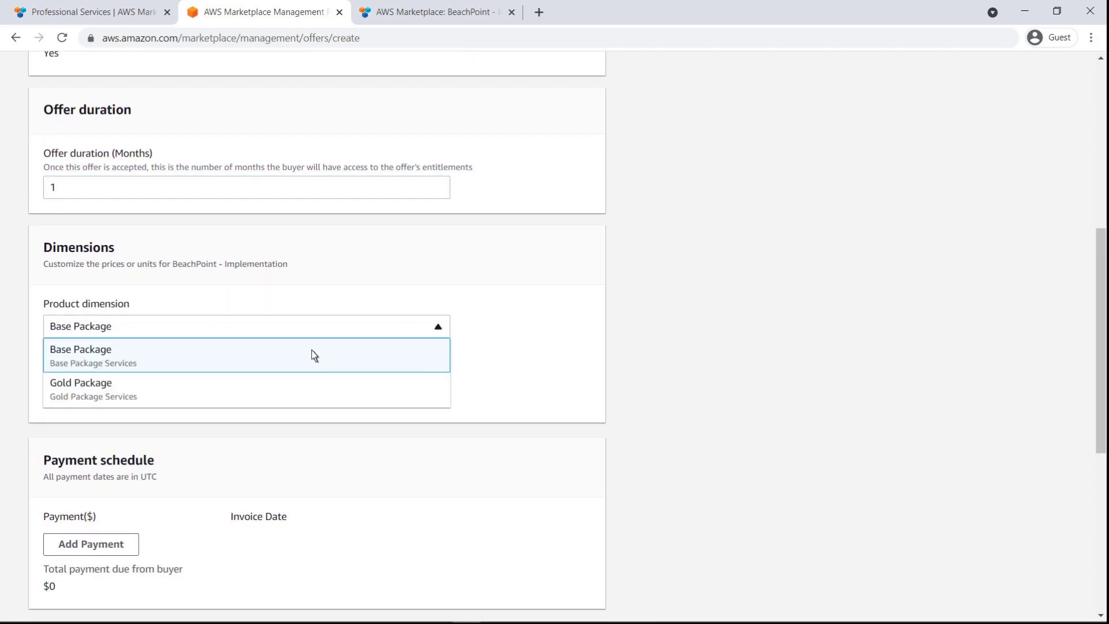
left_click(82, 387)
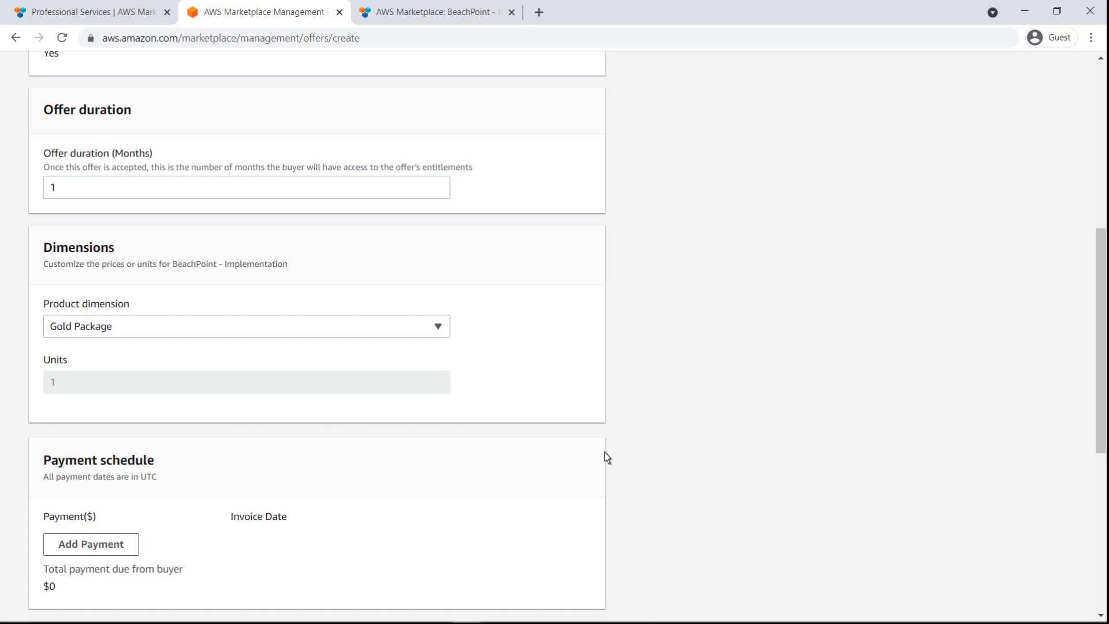
scroll(1101, 517, "down", 2)
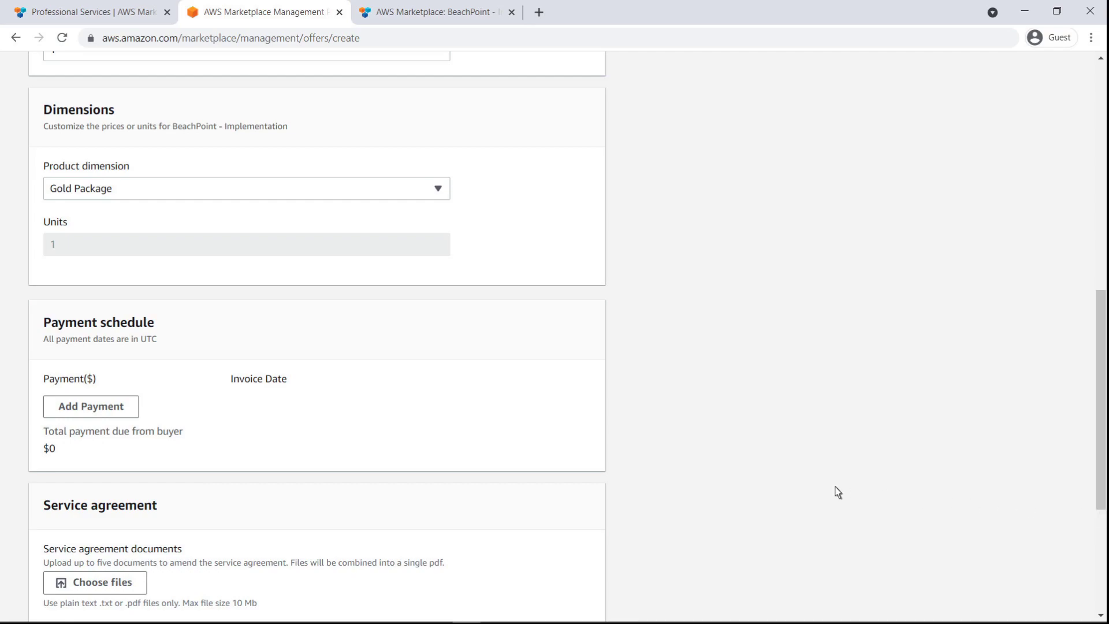
Add installments of $10,000, $15,000 and $15,000 due 2021/11/19, 2021/12/10 and 2021/12/15
left_click(129, 415)
type("10000")
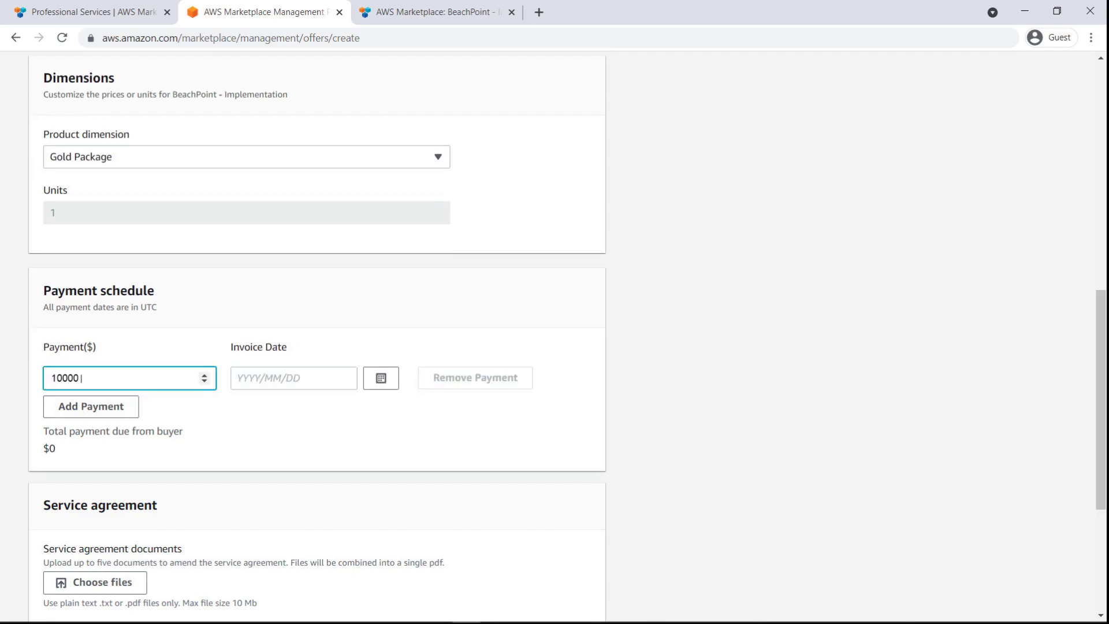
left_click(380, 388)
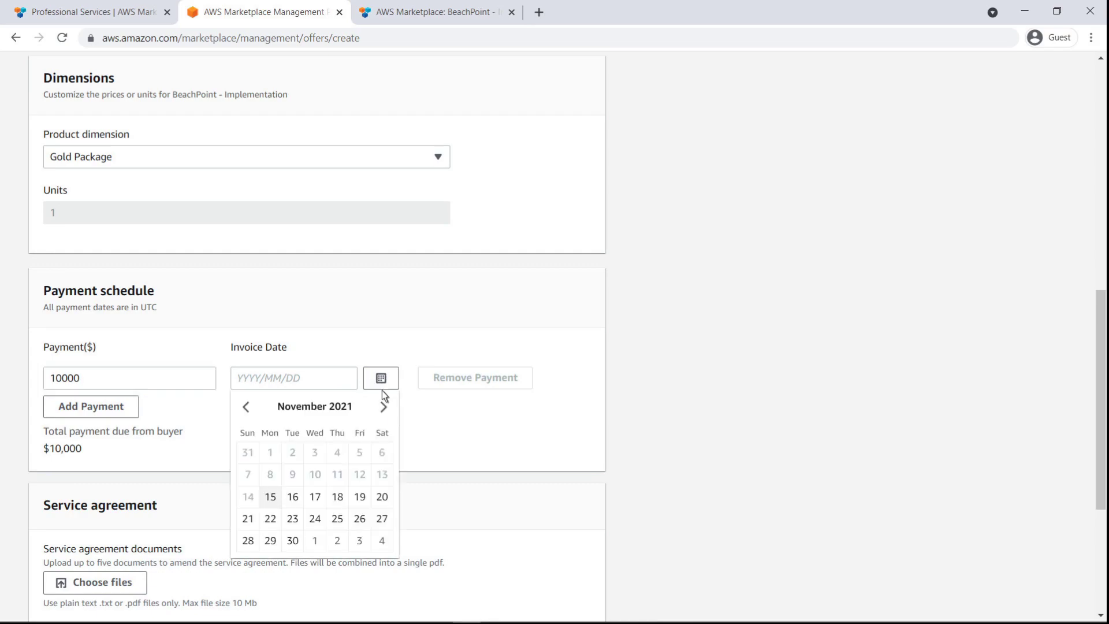
left_click(362, 496)
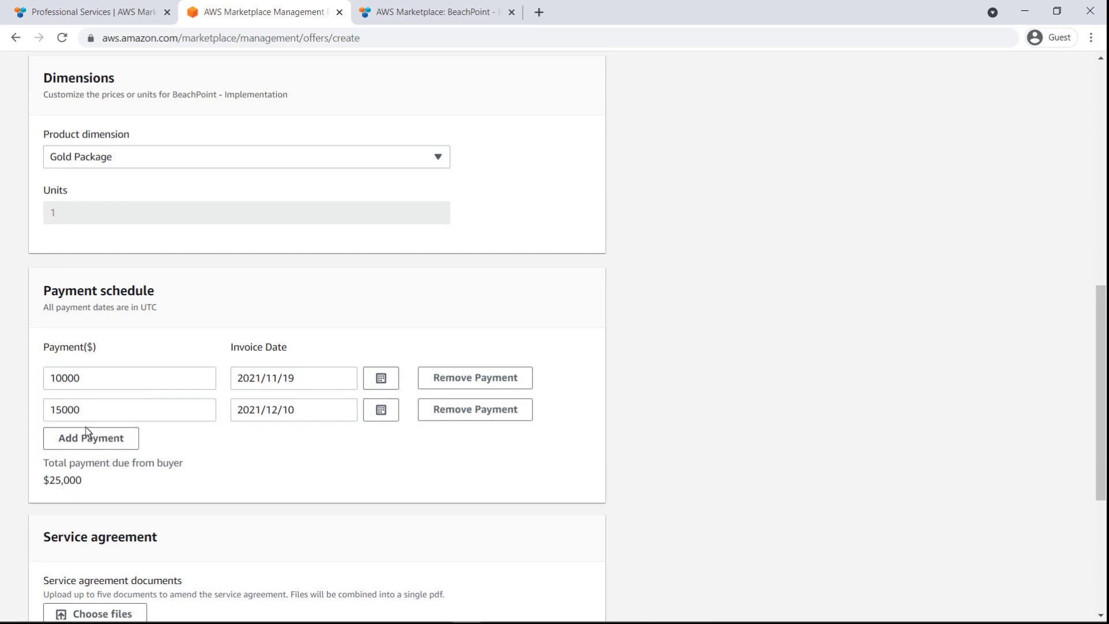
left_click(87, 444)
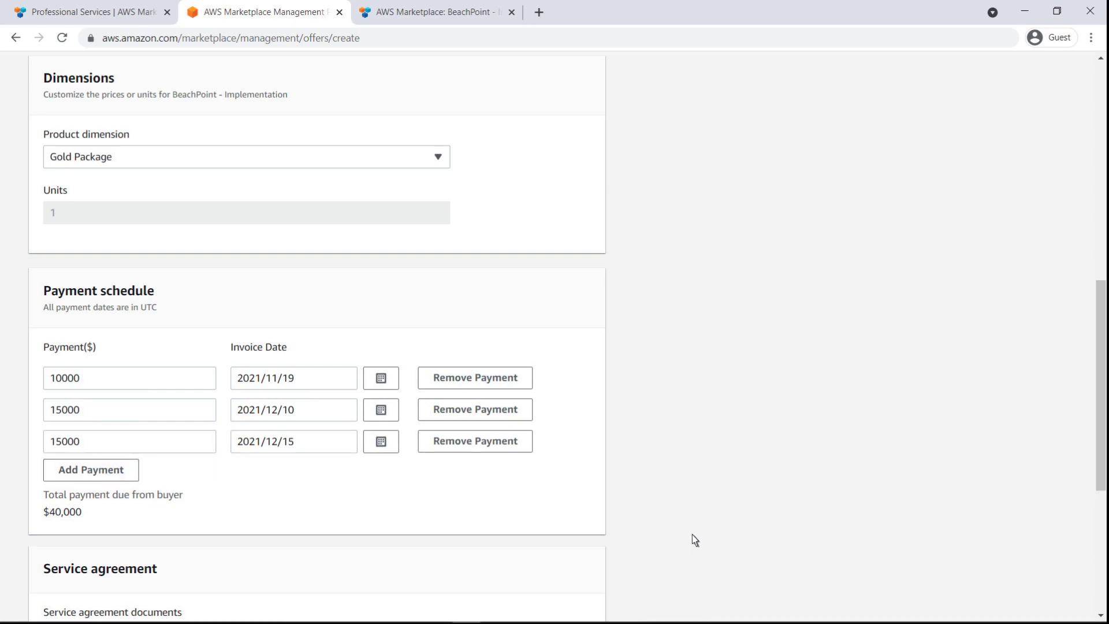
left_click(1102, 601)
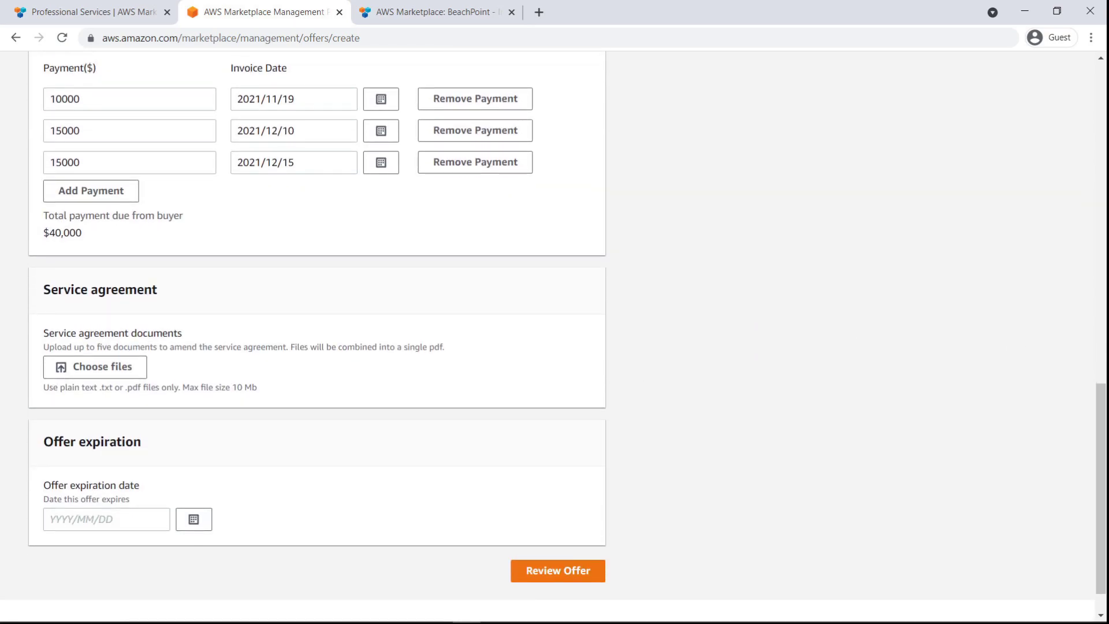
Attach Scope of Work.pdf and Service Agreement.pdf as service agreement documents
left_click(101, 376)
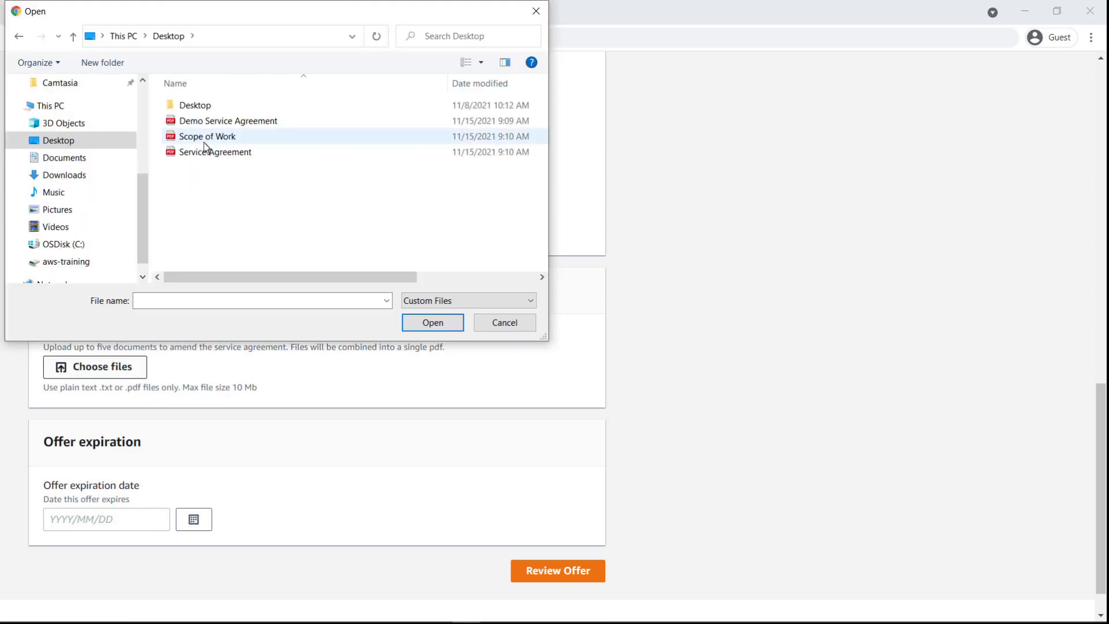
double_click(204, 141)
left_click(101, 370)
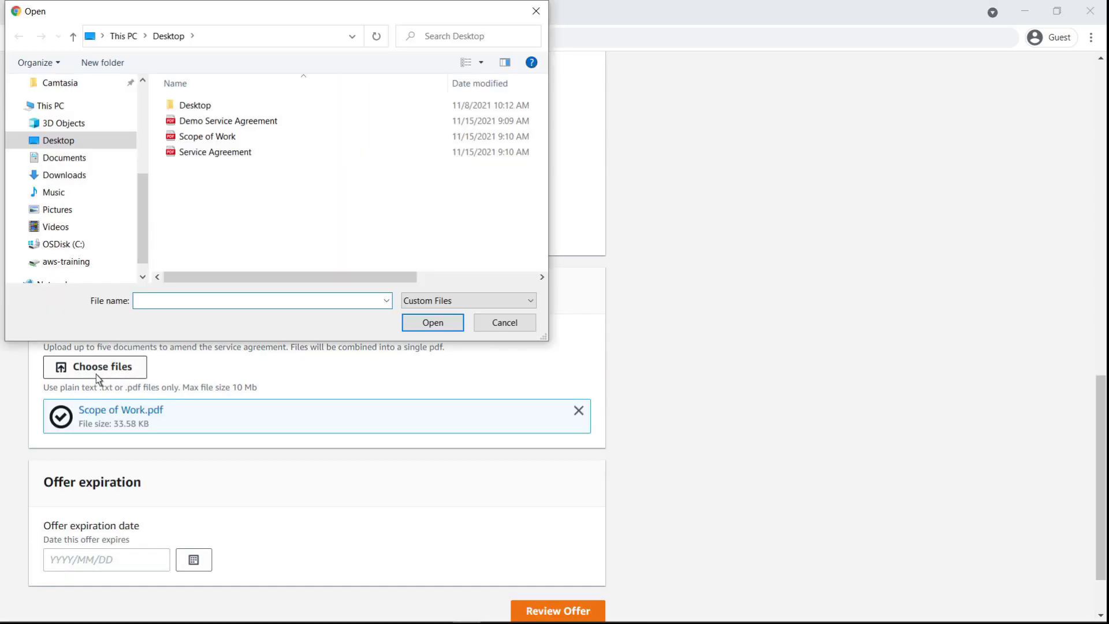
double_click(213, 153)
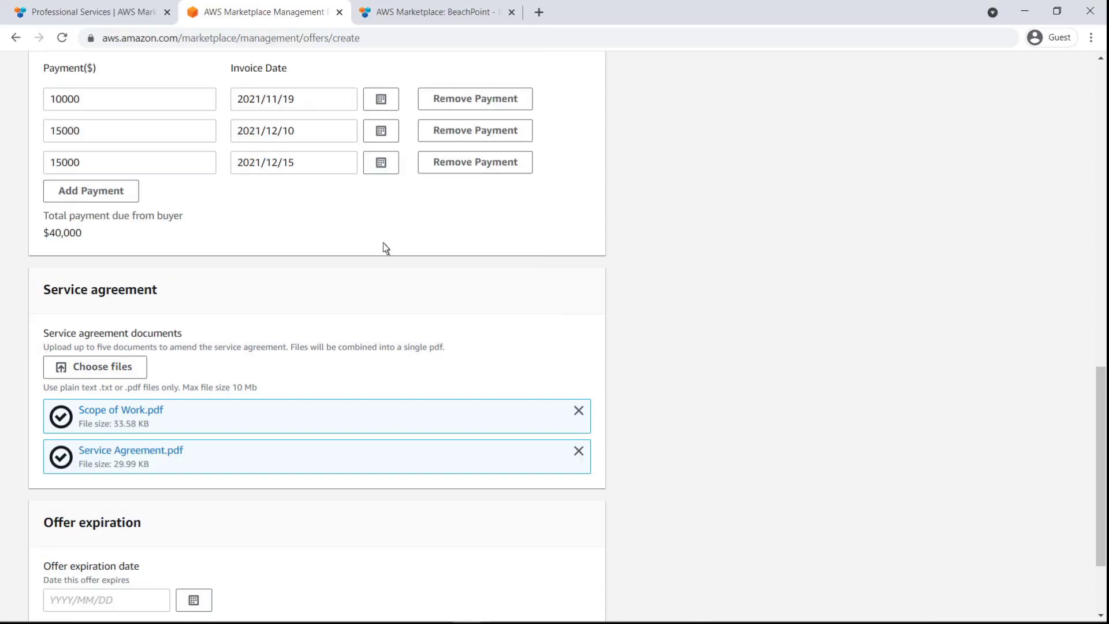
Set the offer expiration date to 2021/11/19
scroll(1100, 604, "down", 3)
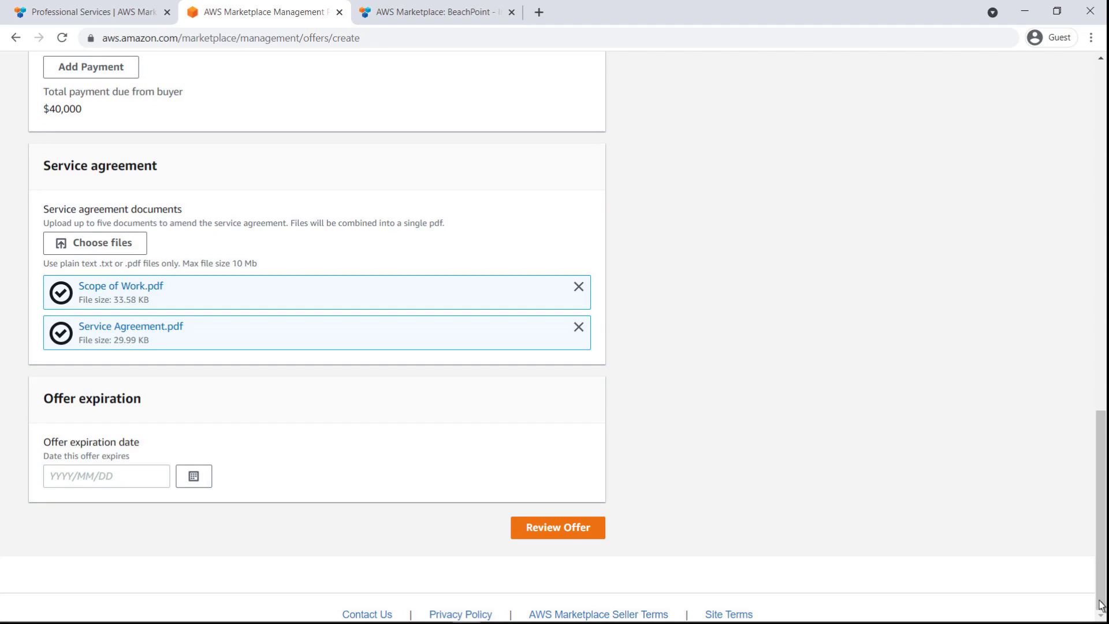
left_click(195, 480)
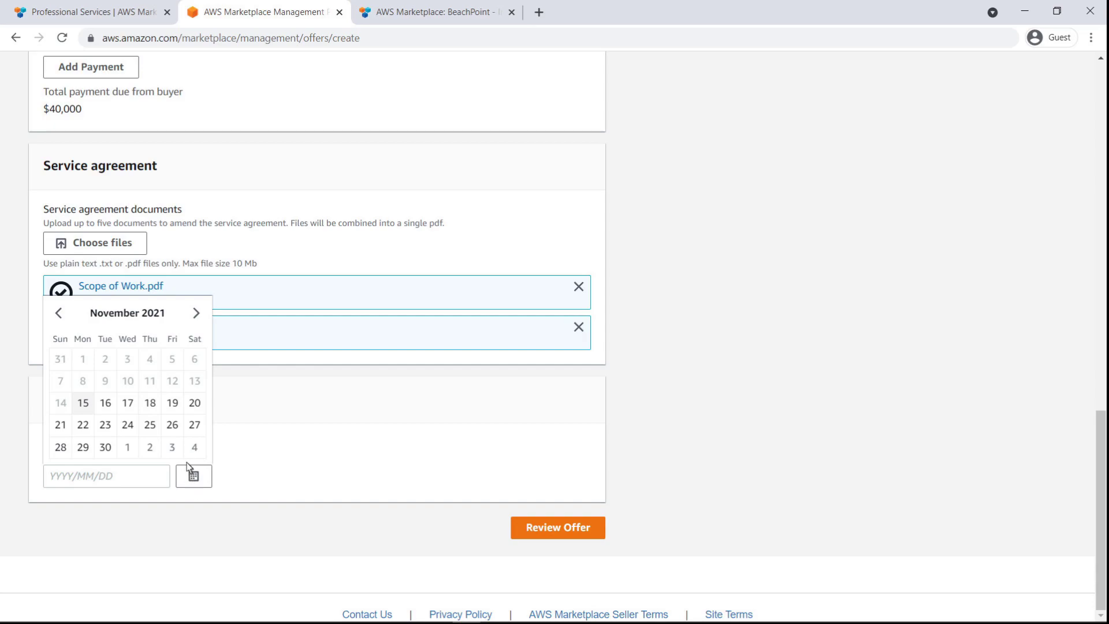
left_click(171, 403)
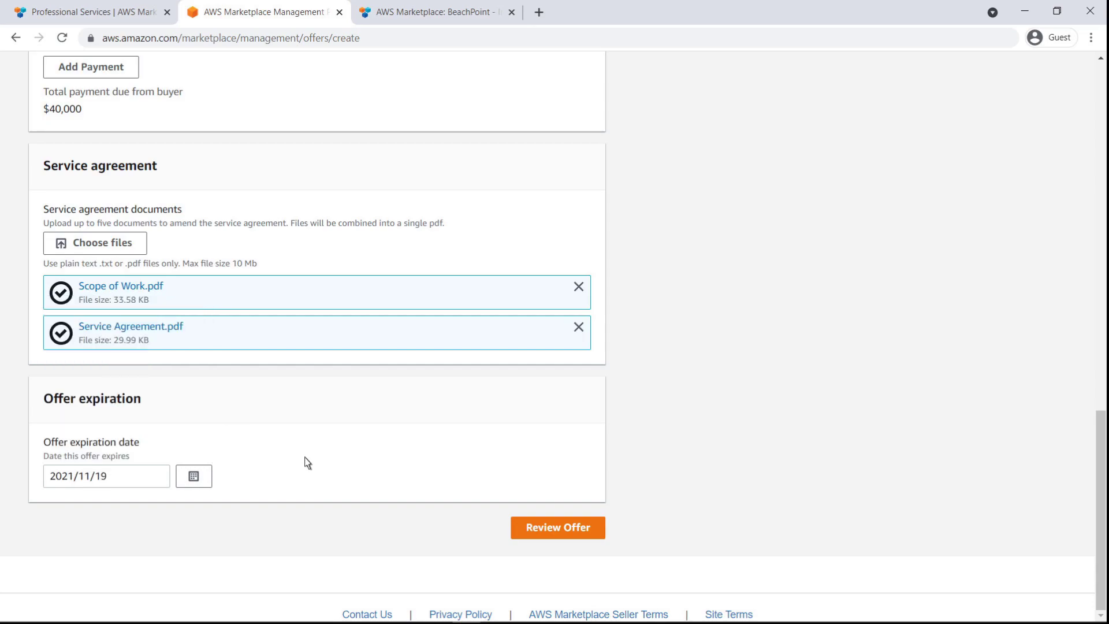
Review the private offer and create it
left_click(520, 538)
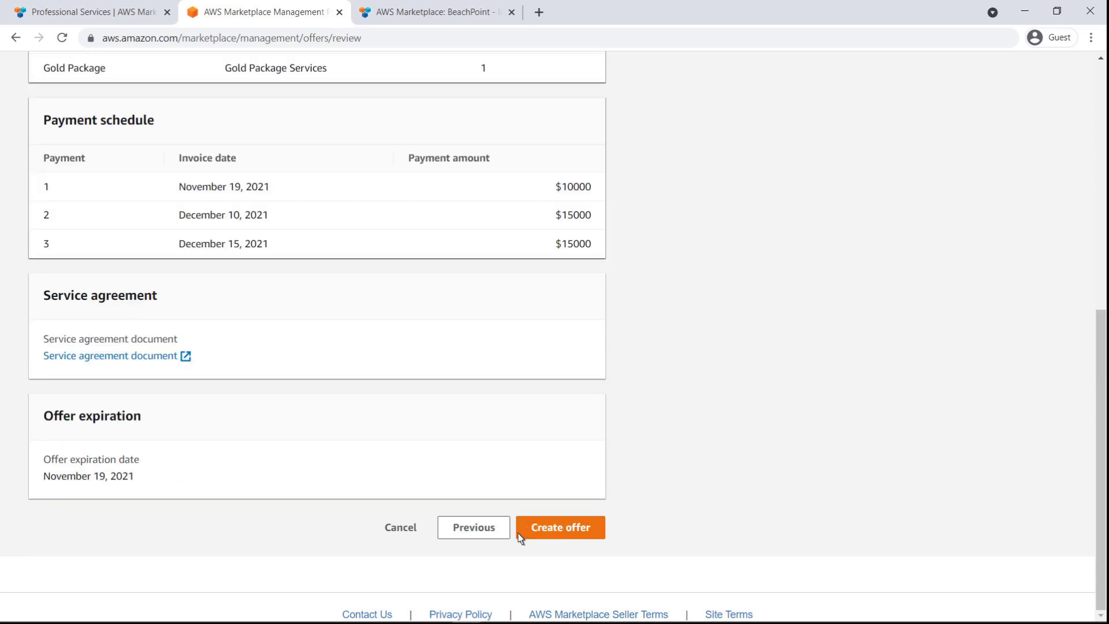
left_click(581, 540)
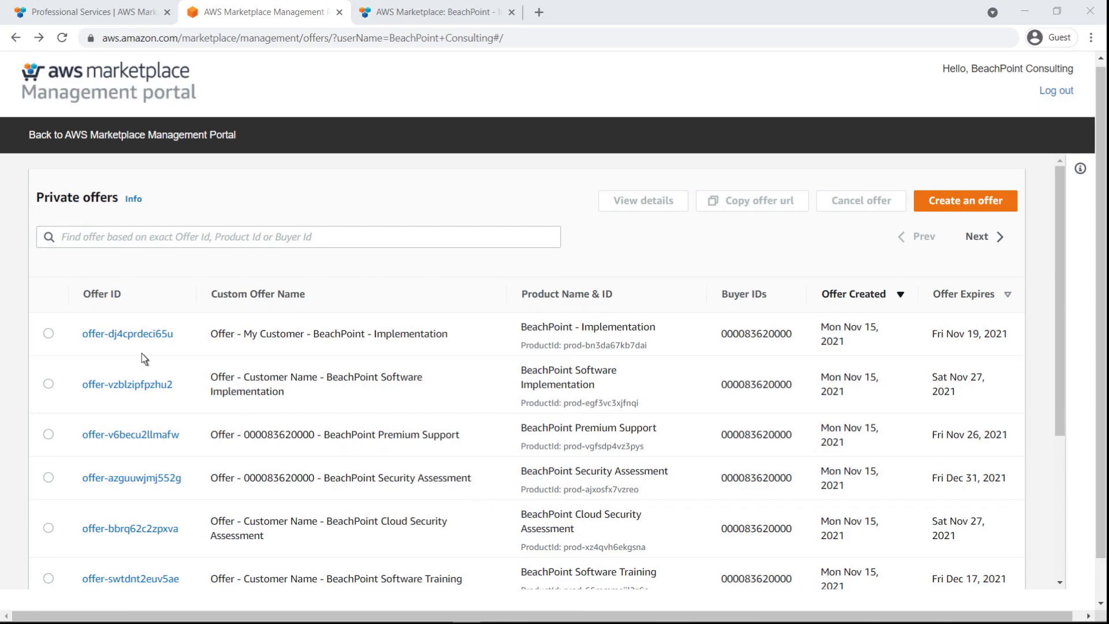
Open the new offer's details and view the Service Agreement page of its attached PDF
left_click(117, 340)
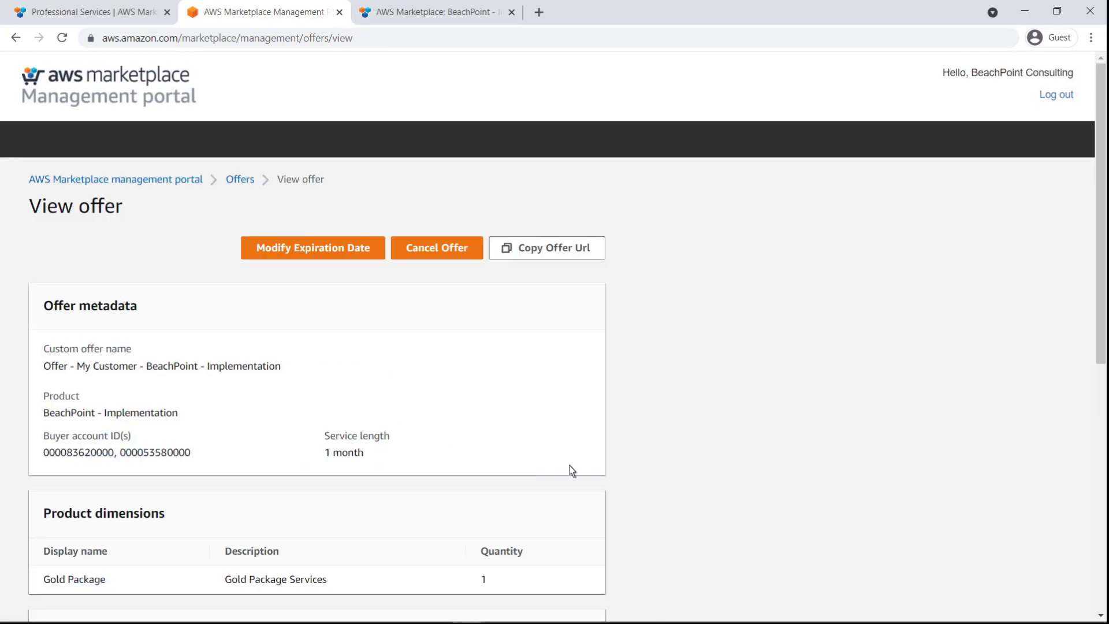
scroll(1101, 614, "down", 8)
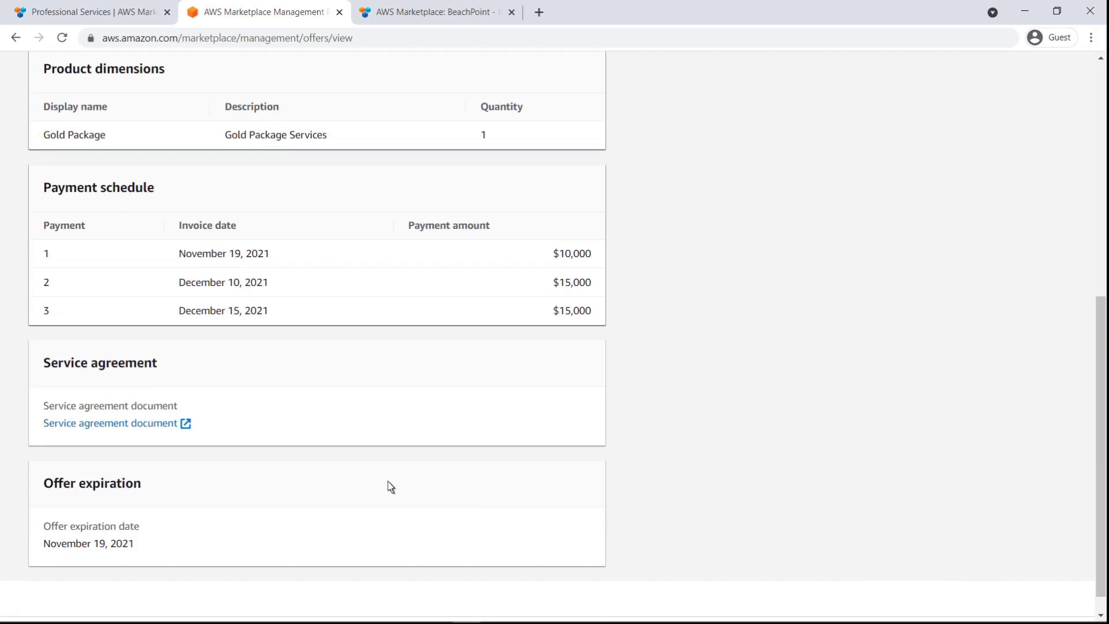
left_click(114, 425)
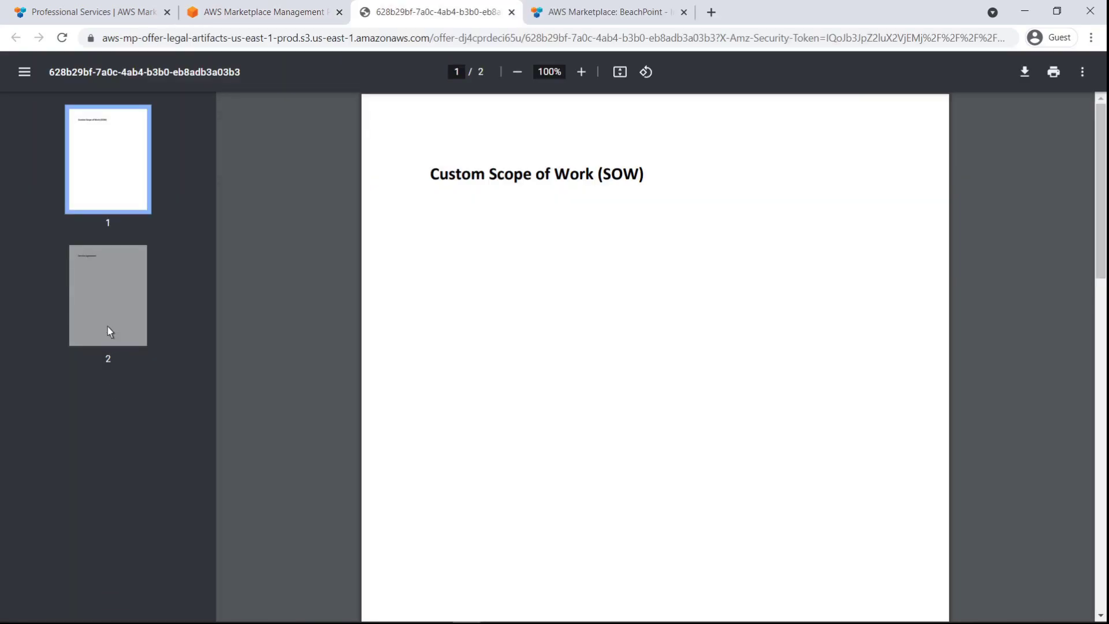
left_click(108, 310)
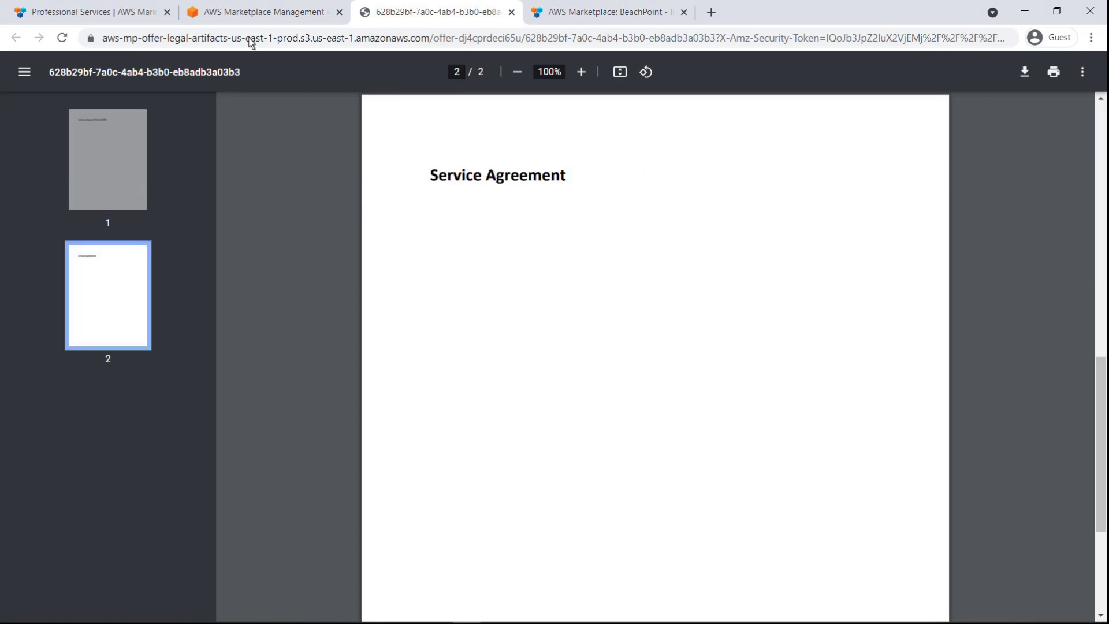
Back on the offer details, copy the offer URL for the buyer
left_click(259, 15)
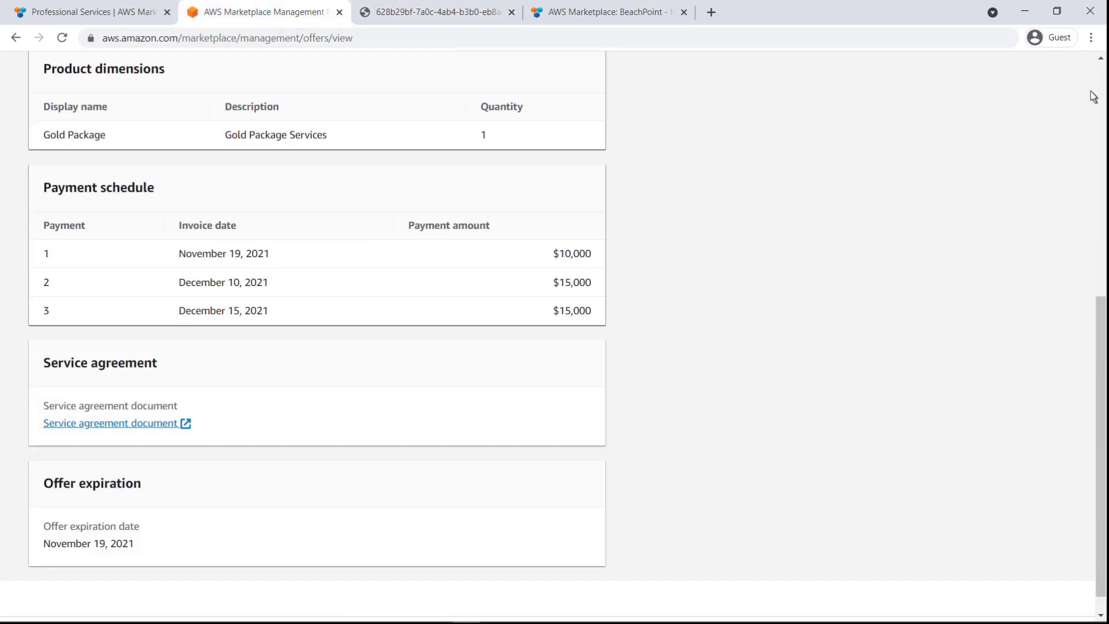
scroll(1094, 96, "up", 7)
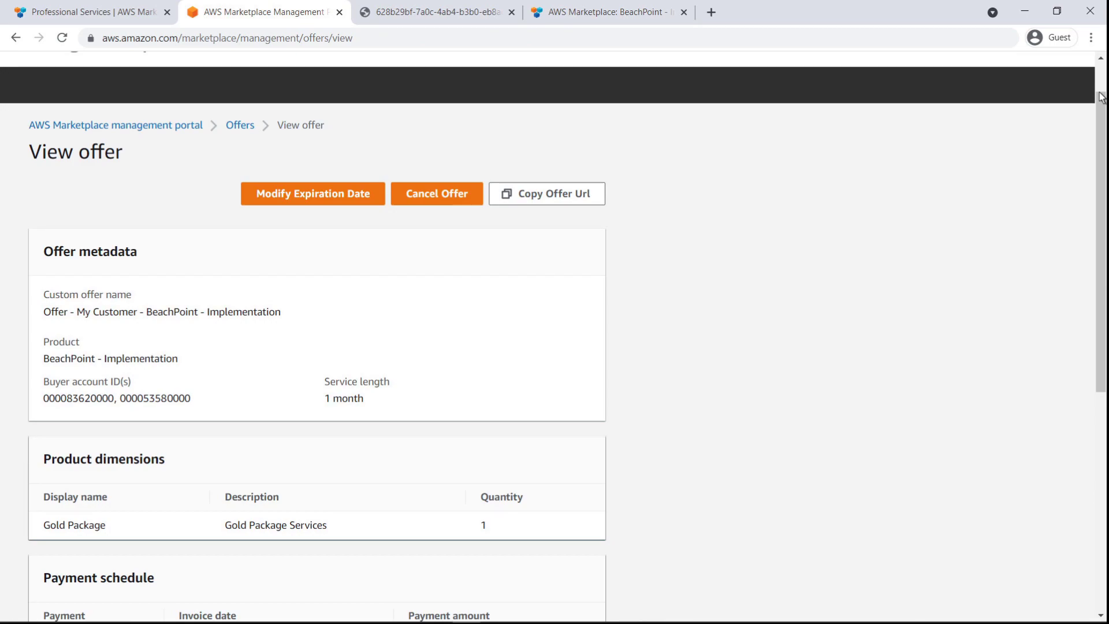
left_click(558, 201)
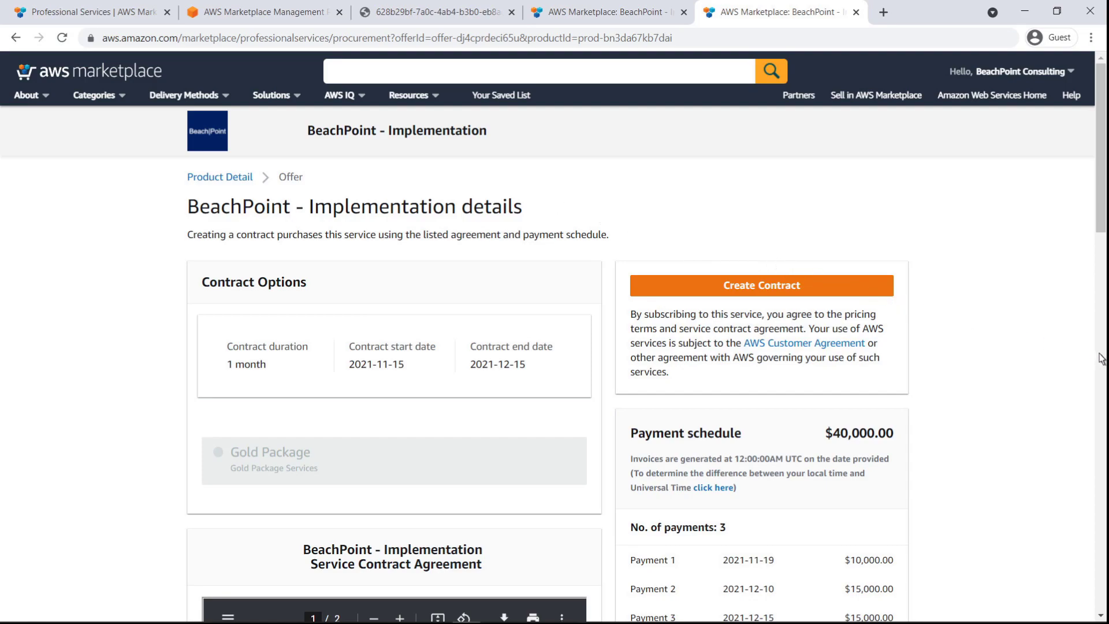
Review the BeachPoint - Implementation offer terms and start the 1 month, $40,000.00 contract
scroll(1101, 358, "down", 7)
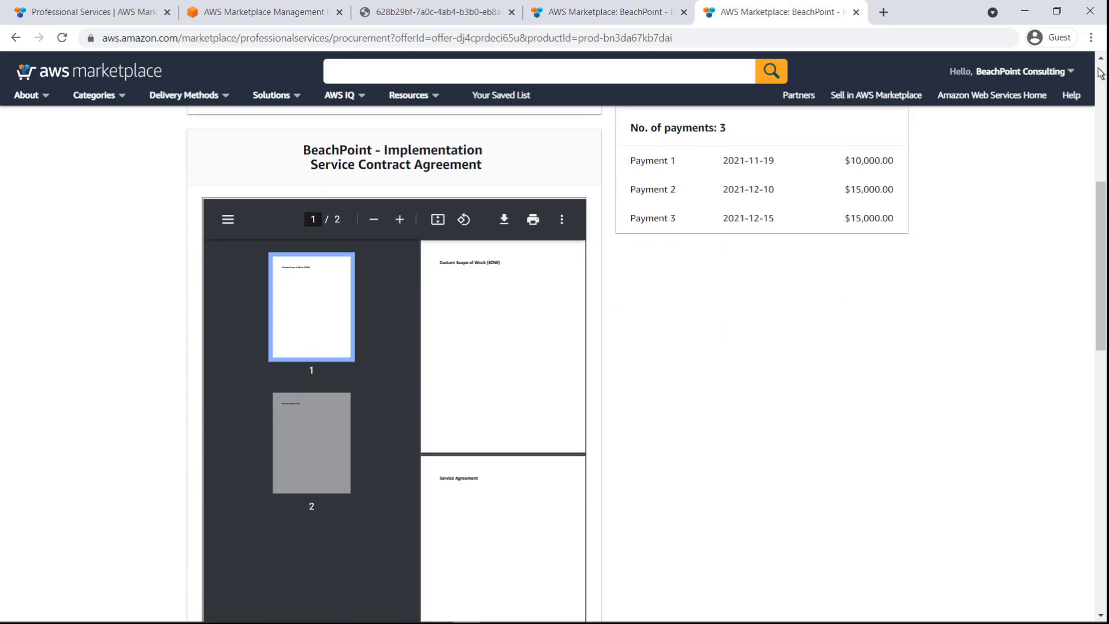
scroll(1100, 72, "up", 7)
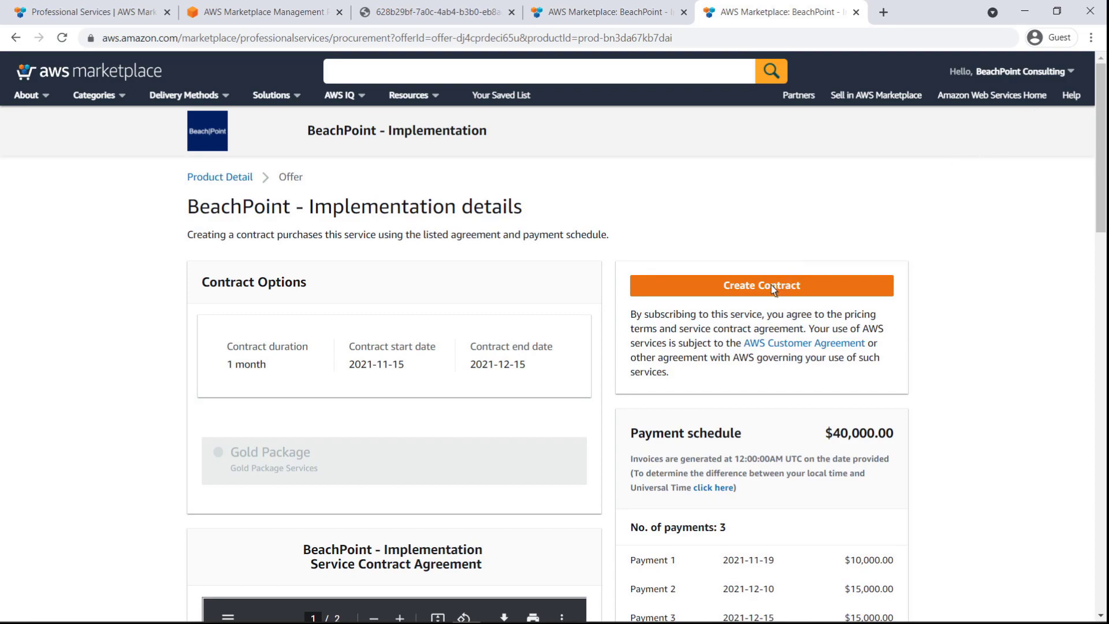
left_click(771, 285)
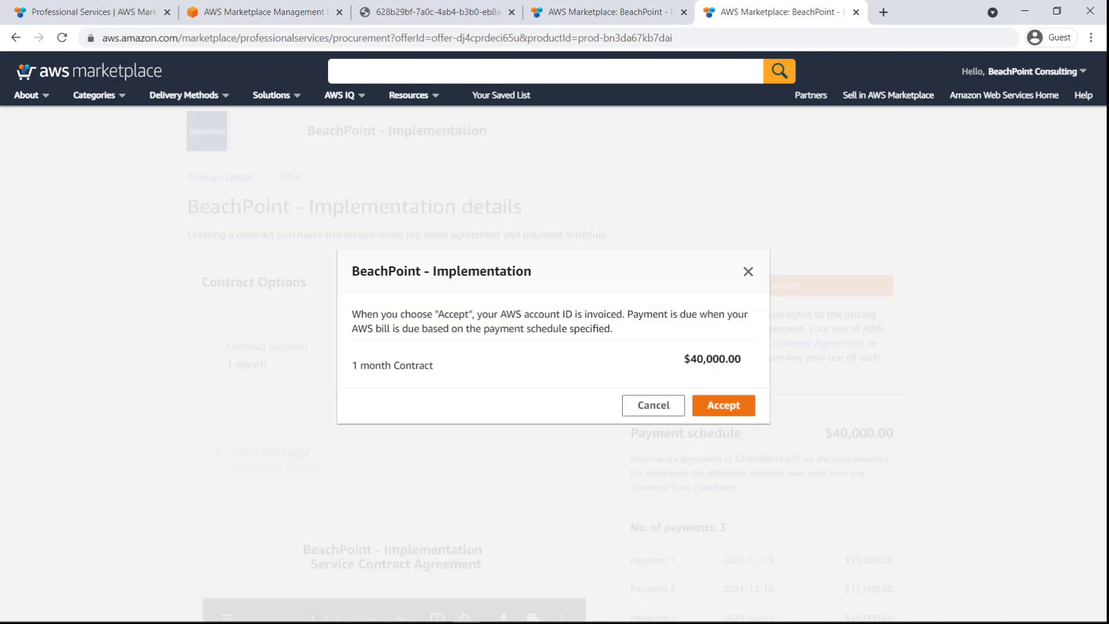